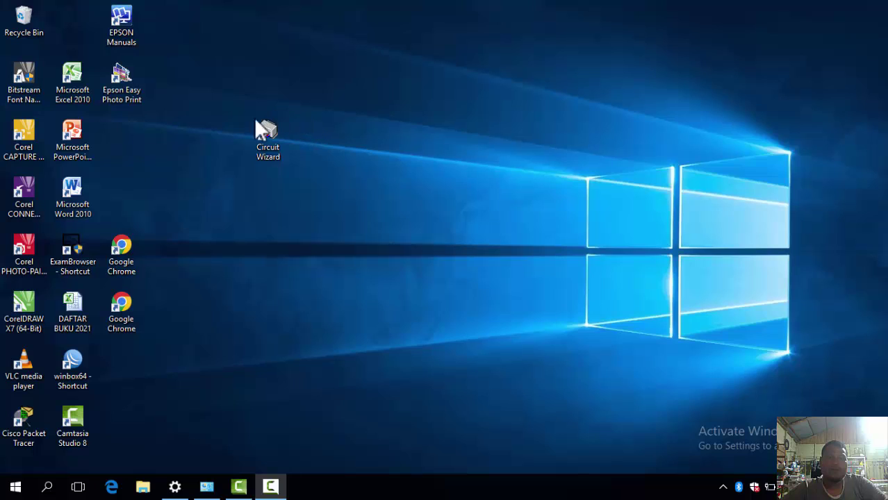
Open Circuit Wizard from its desktop shortcut
{"action": "right_click", "coordinate": [275, 153]}
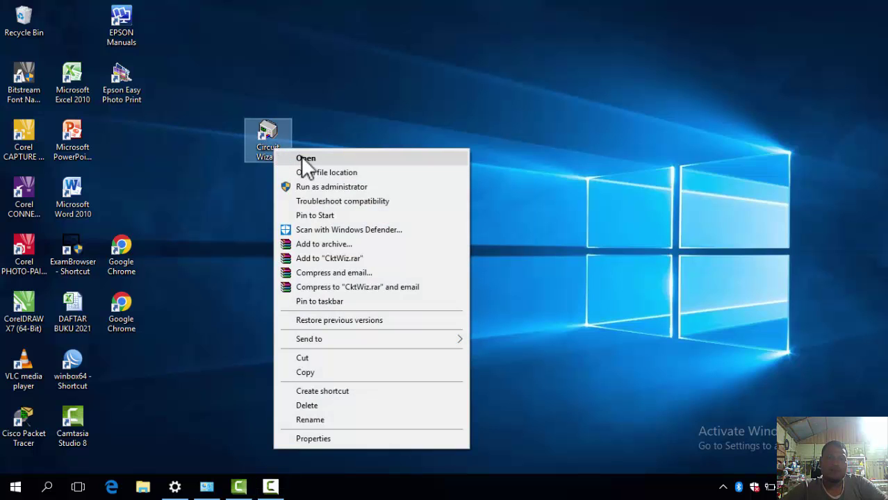
{"action": "left_click", "coordinate": [304, 159]}
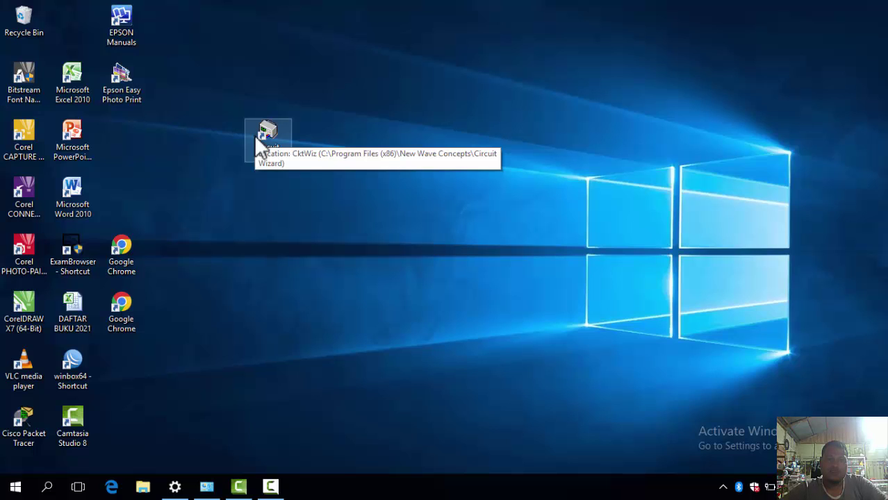
{"action": "right_click", "coordinate": [256, 139]}
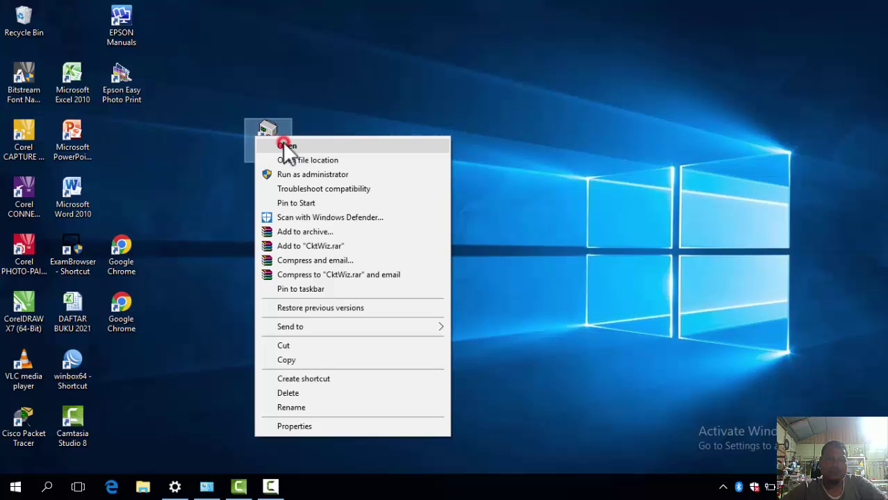
{"action": "left_click", "coordinate": [284, 143]}
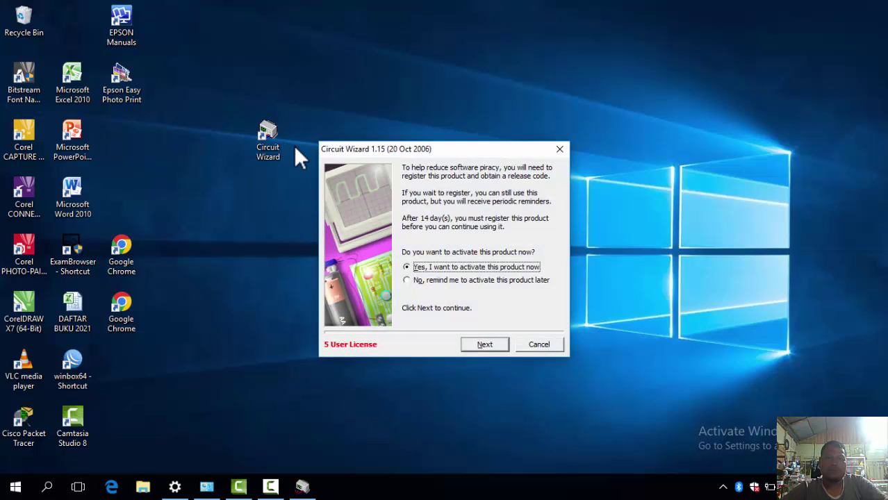
Postpone the product activation with the remind-later option and maximise the Circuit Wizard window
{"action": "left_click", "coordinate": [451, 281]}
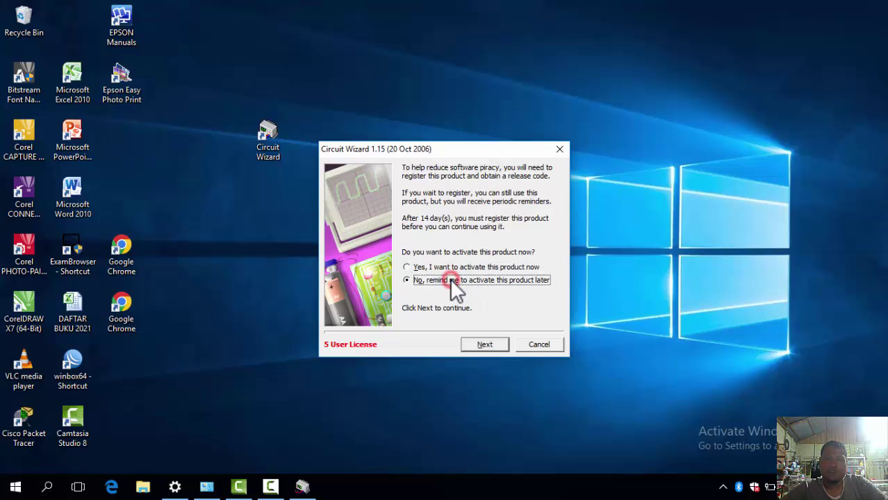
{"action": "left_click", "coordinate": [485, 344]}
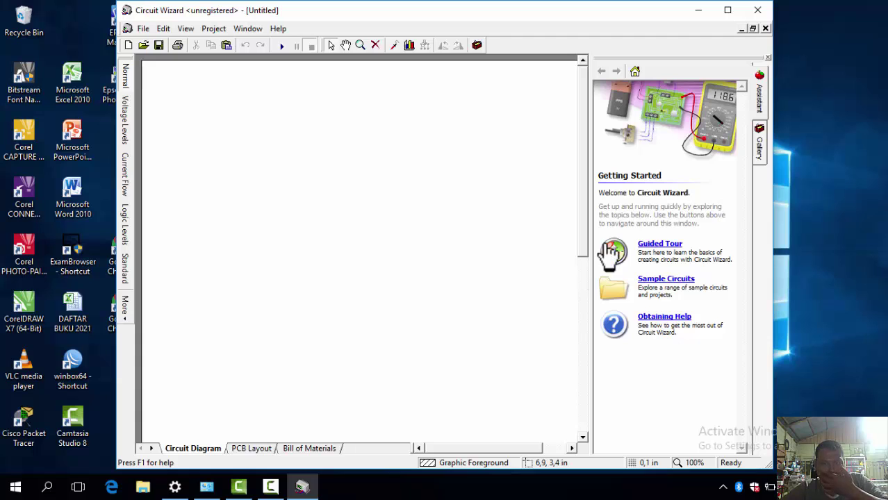
{"action": "left_click", "coordinate": [728, 11]}
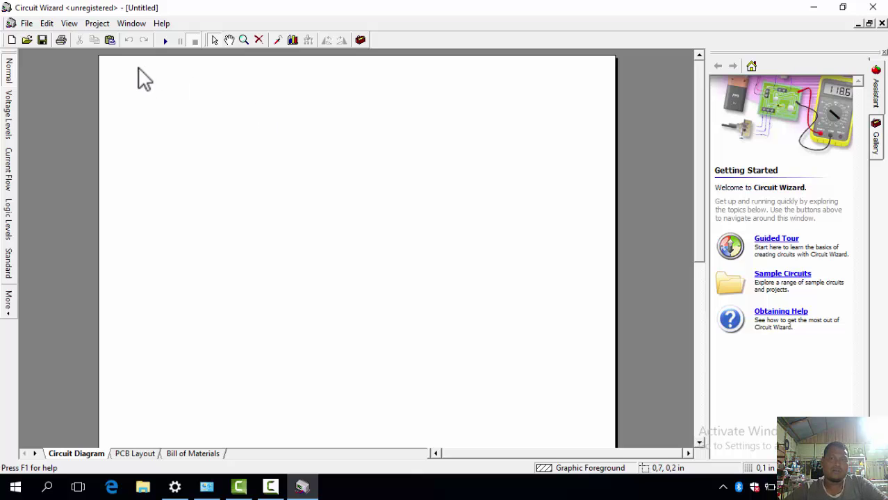
{"action": "left_click", "coordinate": [28, 24]}
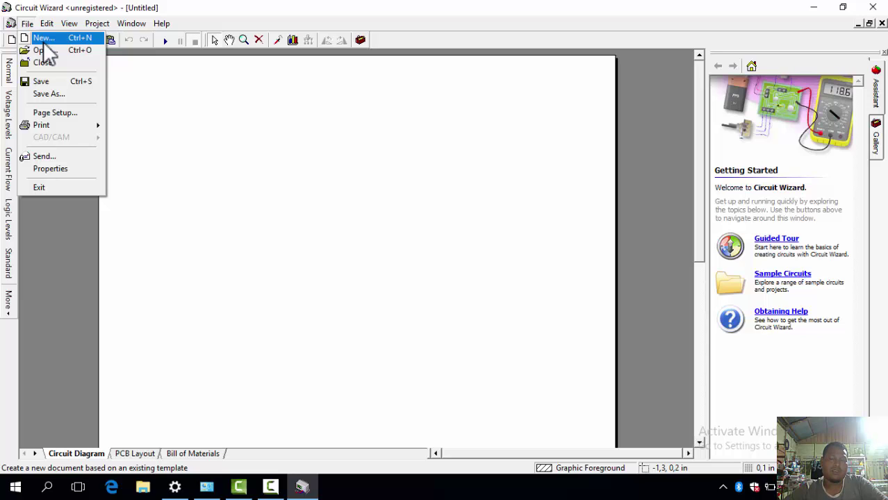
{"action": "mouse_move", "coordinate": [50, 29]}
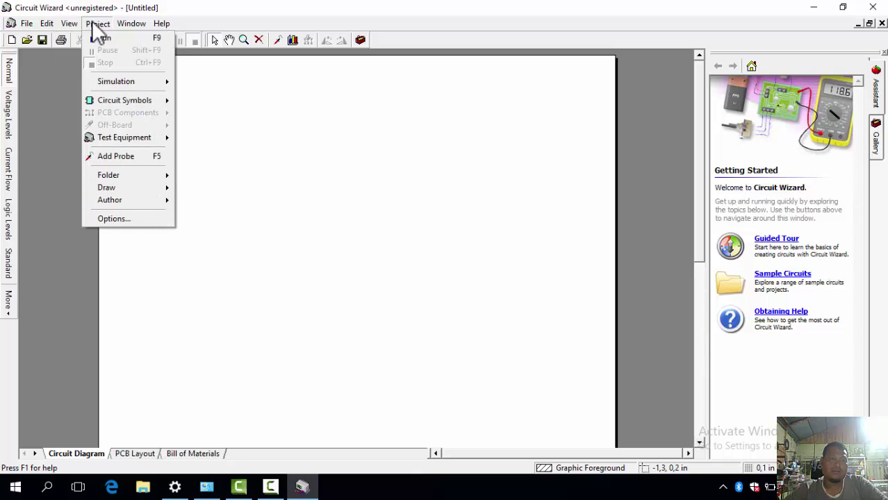
{"action": "mouse_move", "coordinate": [129, 28]}
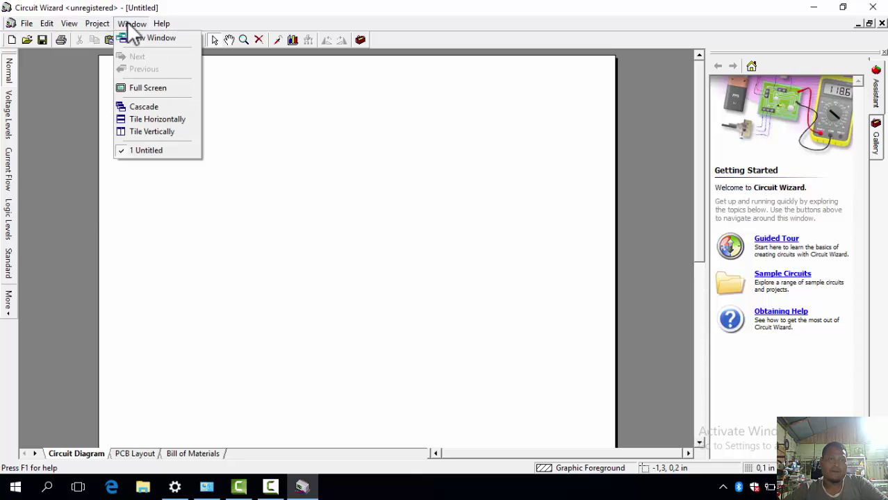
{"action": "left_click", "coordinate": [130, 25]}
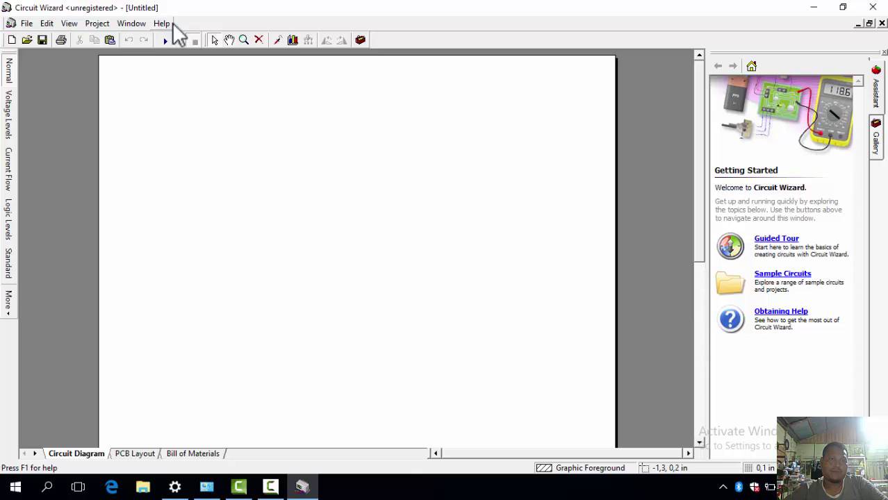
Show the component gallery and try the circuit diagram's display styles, finishing with Standard
{"action": "left_click", "coordinate": [360, 41]}
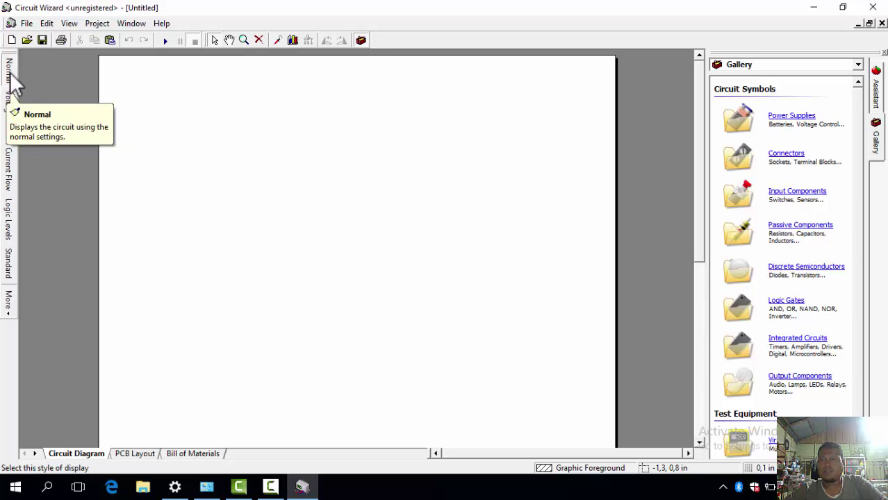
{"action": "left_click", "coordinate": [11, 100]}
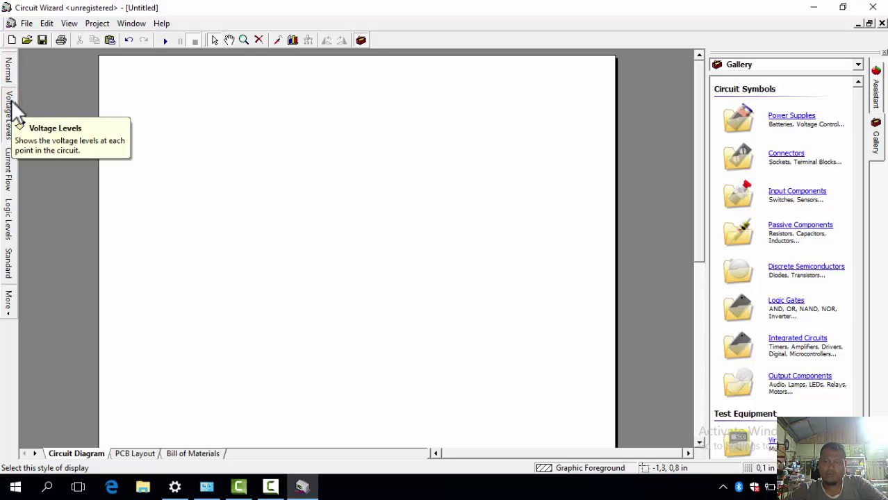
{"action": "left_click", "coordinate": [7, 168]}
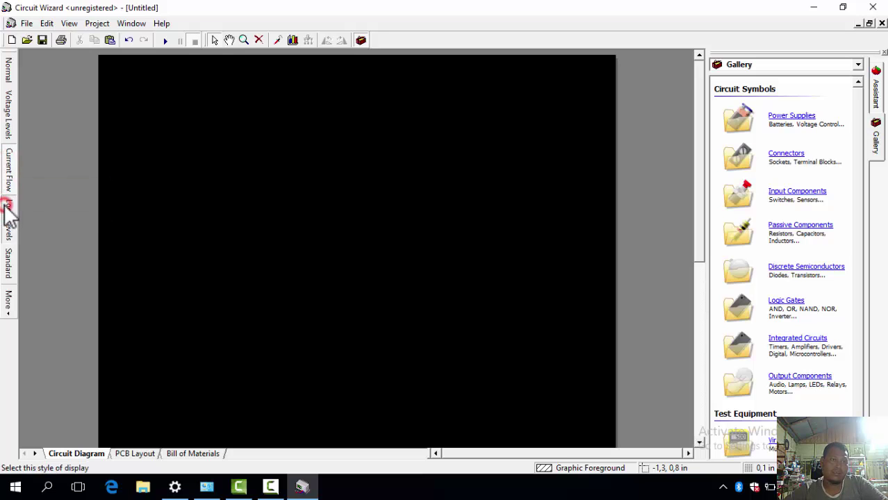
{"action": "left_click", "coordinate": [9, 252]}
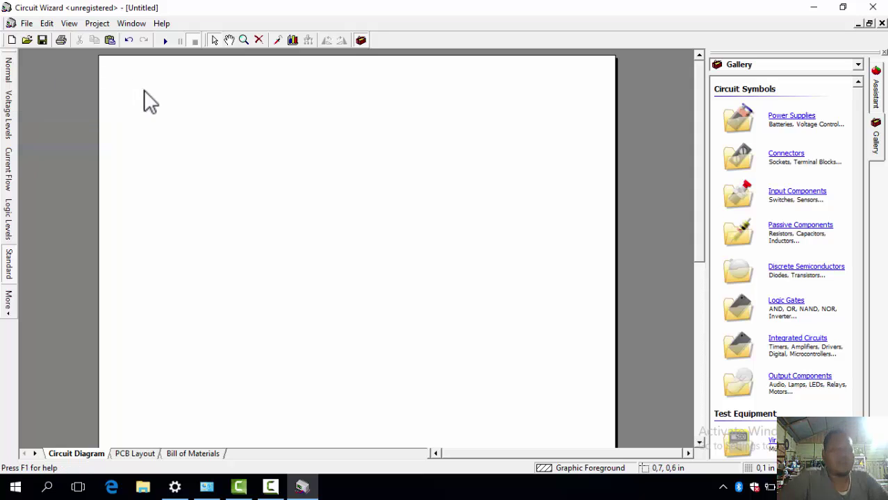
Compare the PCB layout sheet with the circuit diagram sheet
{"action": "left_click", "coordinate": [75, 453]}
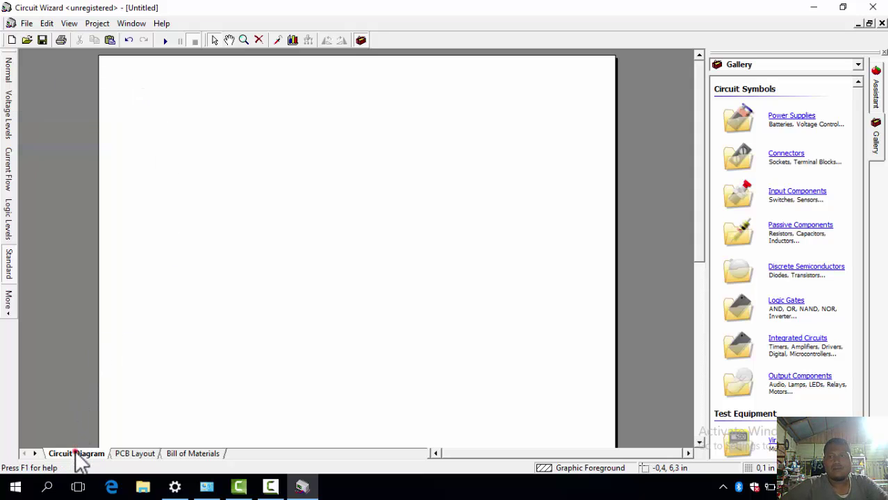
{"action": "left_click", "coordinate": [144, 452]}
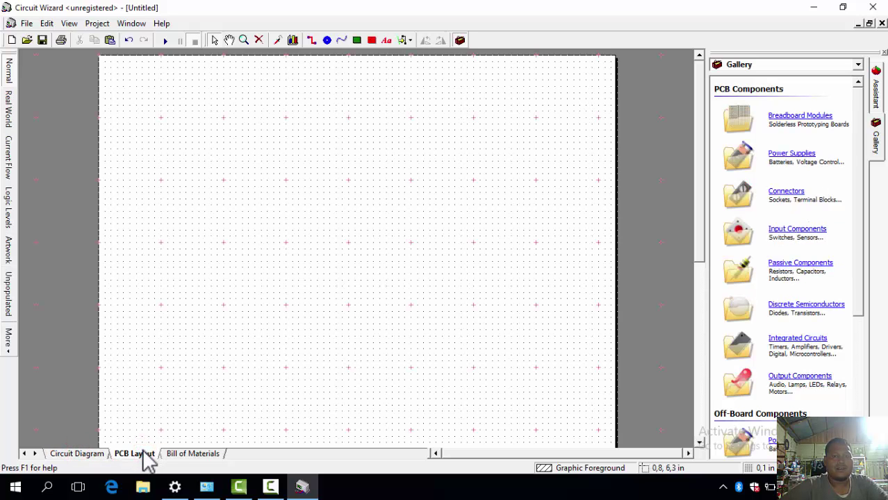
{"action": "left_click", "coordinate": [94, 456]}
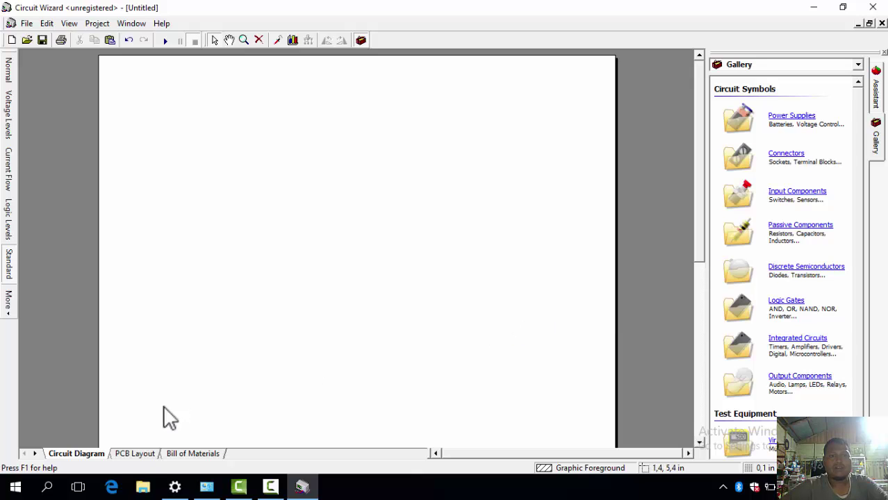
Switch to the PCB layout and examine the gallery's PCB, off-board and test equipment component groups
{"action": "left_click", "coordinate": [132, 452]}
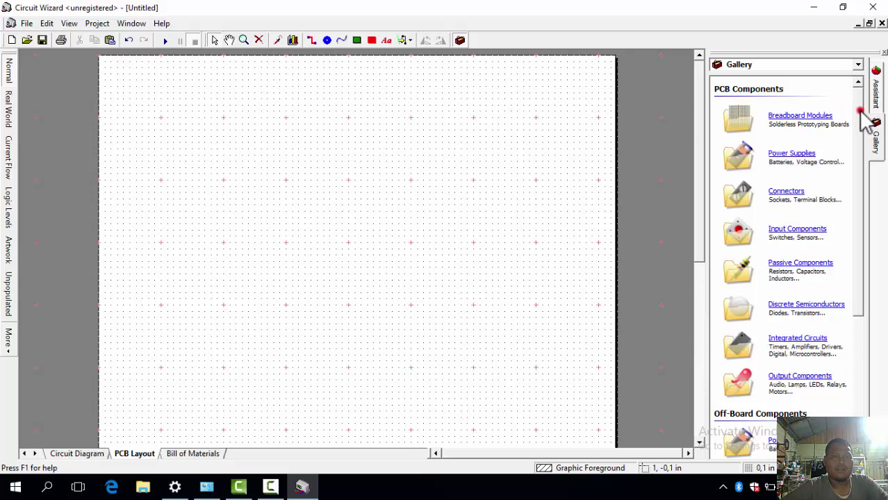
{"action": "left_click_drag", "start_coordinate": [861, 110], "coordinate": [863, 252]}
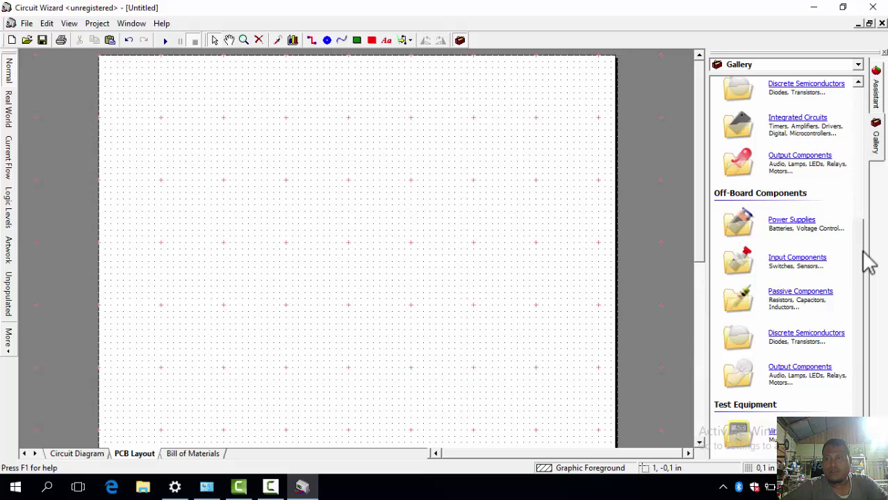
{"action": "left_click_drag", "start_coordinate": [869, 262], "coordinate": [866, 112]}
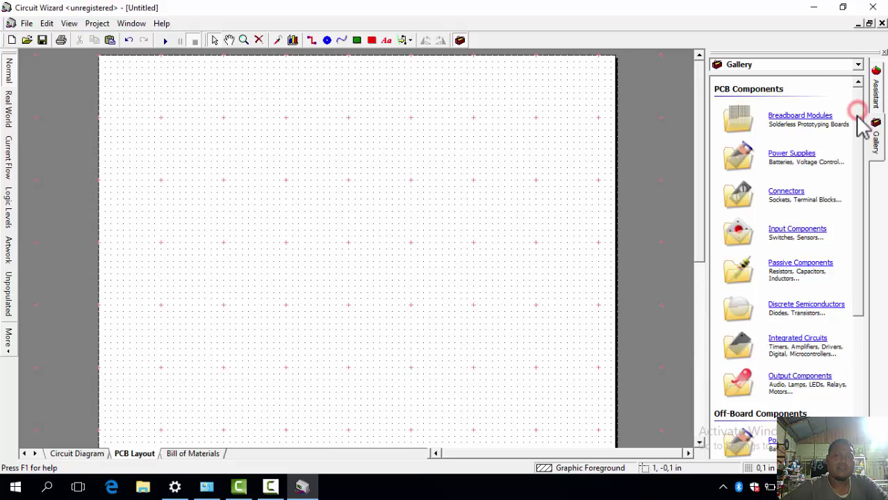
{"action": "left_click_drag", "start_coordinate": [858, 109], "coordinate": [853, 258]}
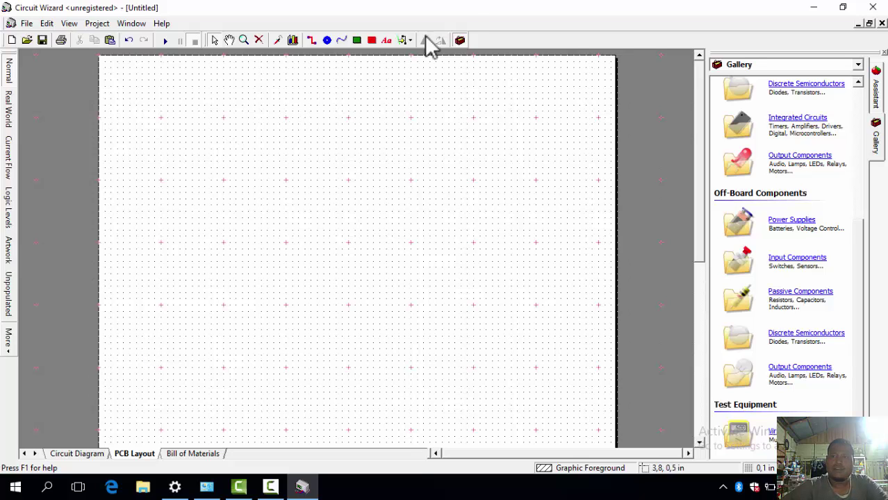
{"action": "left_click", "coordinate": [460, 41]}
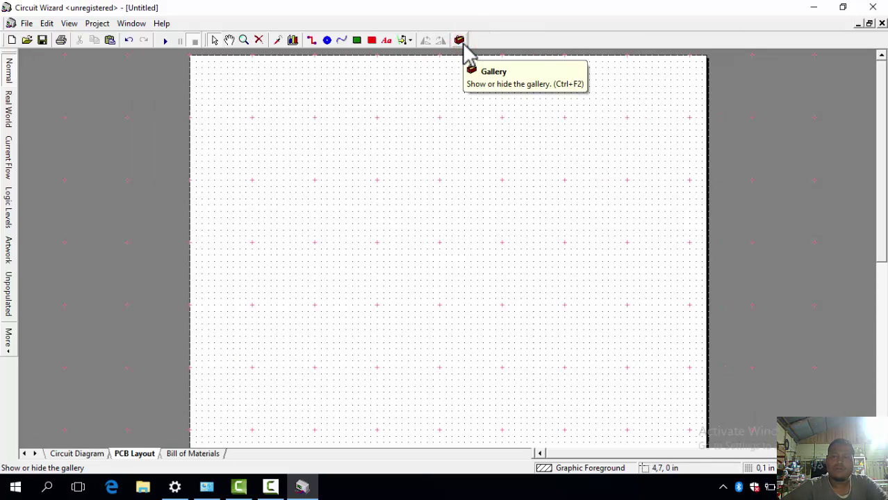
{"action": "left_click", "coordinate": [460, 41]}
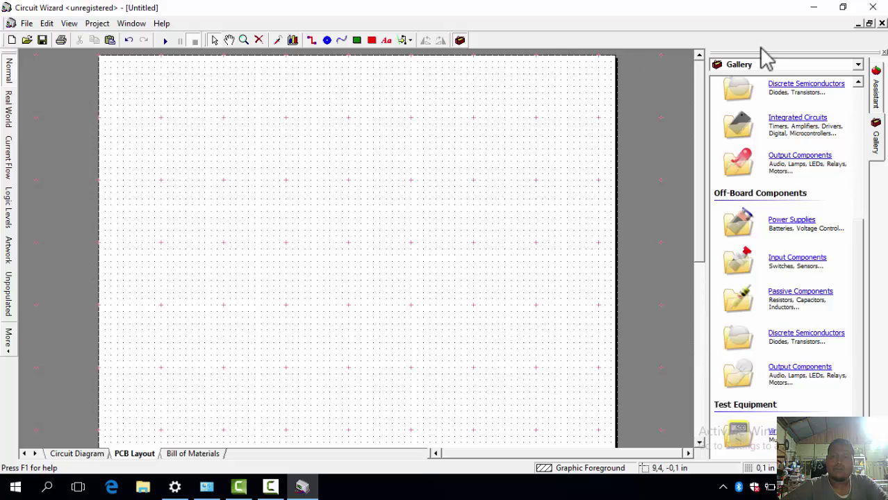
Examine the gallery's full category list of PCB components and their subfolders
{"action": "left_click", "coordinate": [743, 65]}
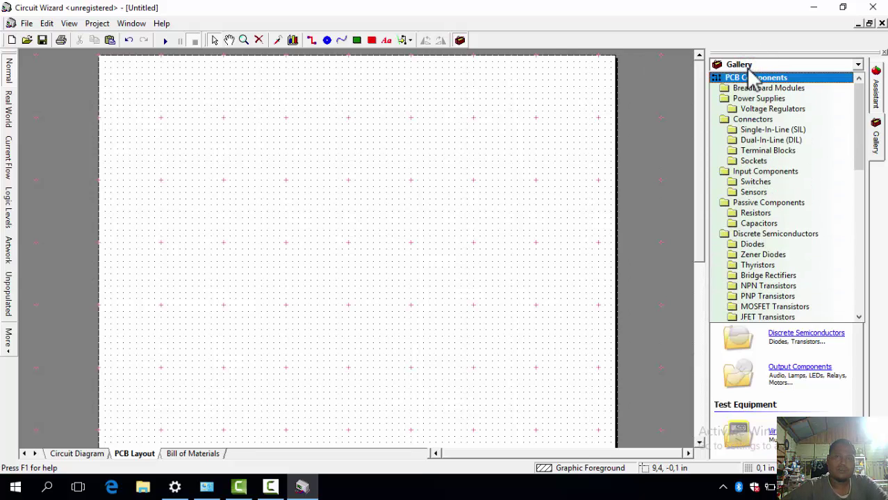
{"action": "left_click", "coordinate": [750, 71]}
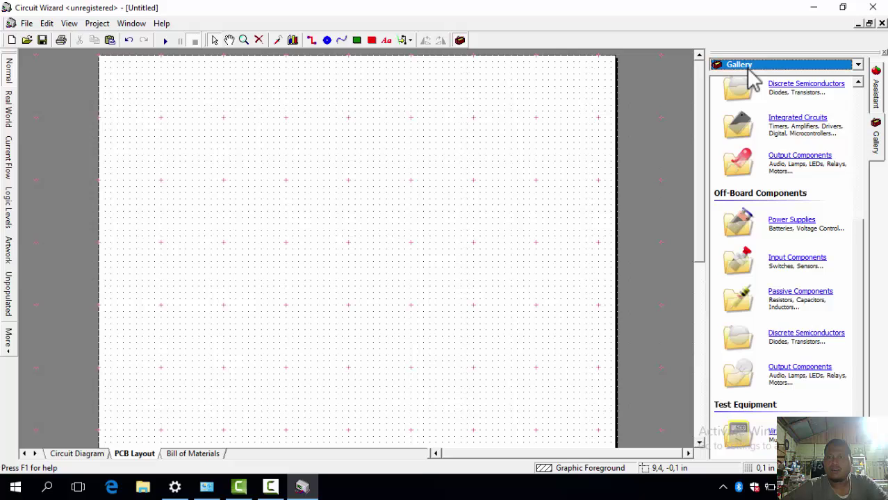
{"action": "left_click", "coordinate": [749, 68]}
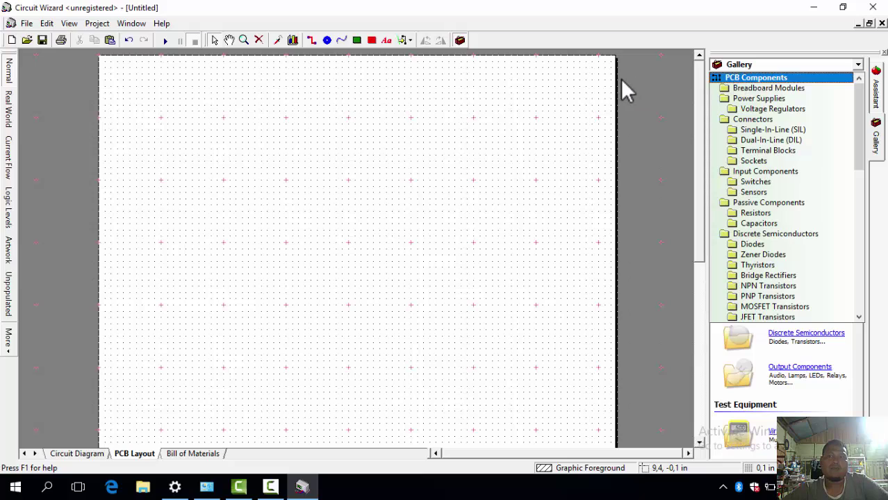
{"action": "left_click", "coordinate": [603, 99]}
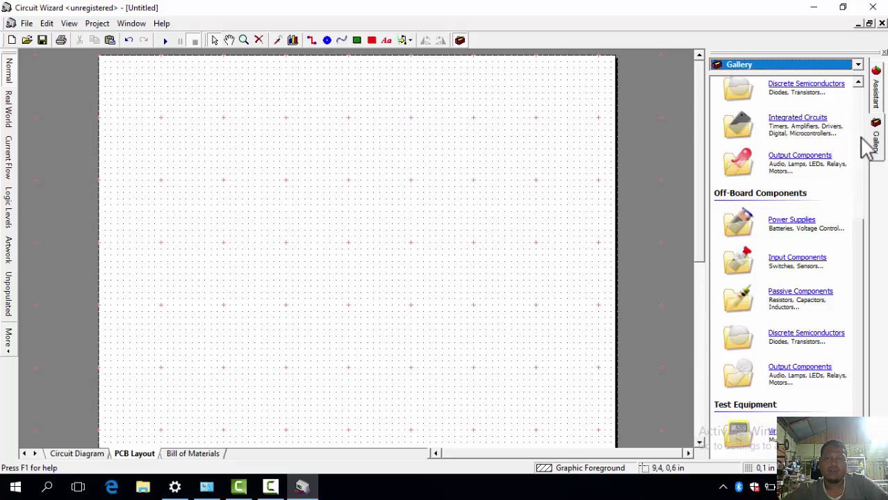
{"action": "left_click_drag", "start_coordinate": [858, 235], "coordinate": [845, 75]}
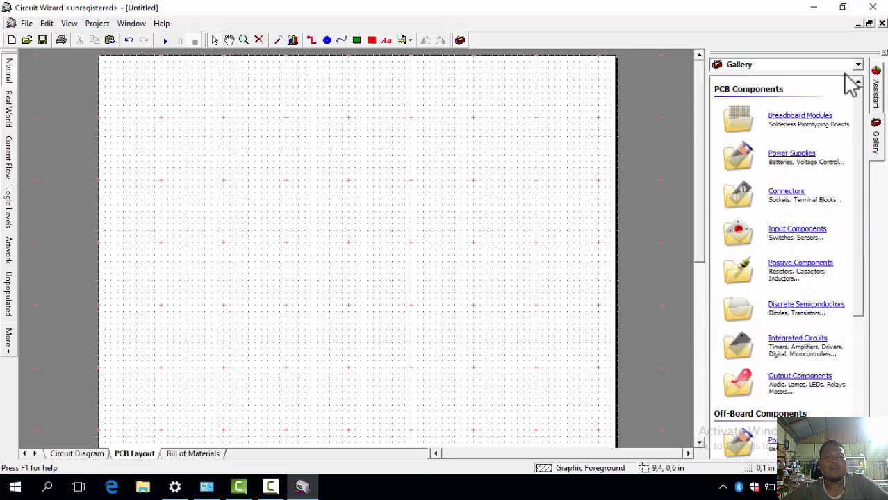
{"action": "left_click", "coordinate": [762, 64]}
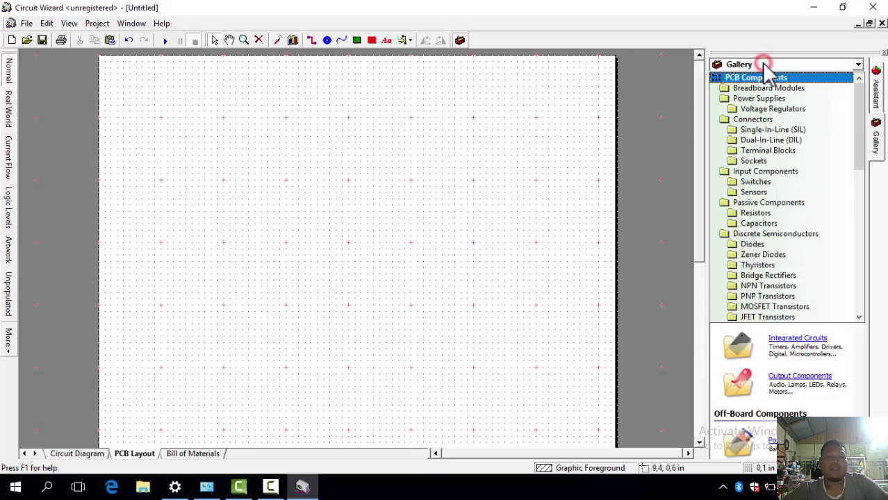
{"action": "left_click", "coordinate": [763, 61]}
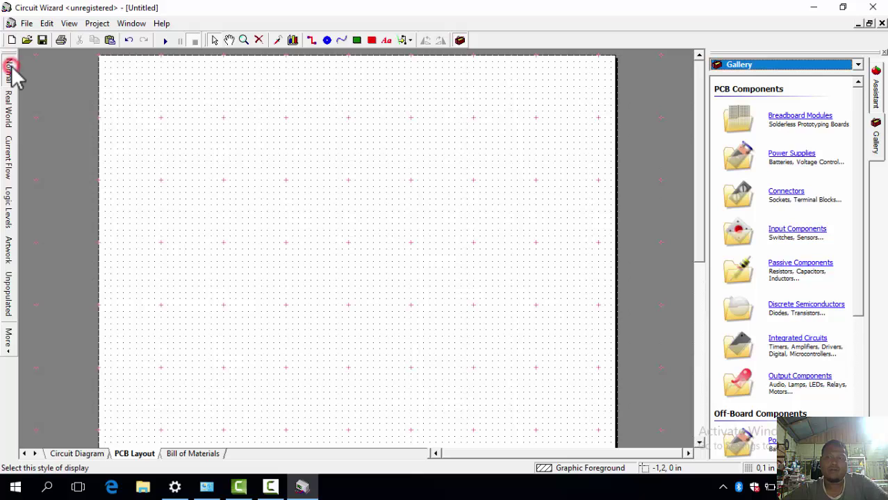
{"action": "left_click", "coordinate": [11, 22]}
{"action": "mouse_move", "coordinate": [28, 25]}
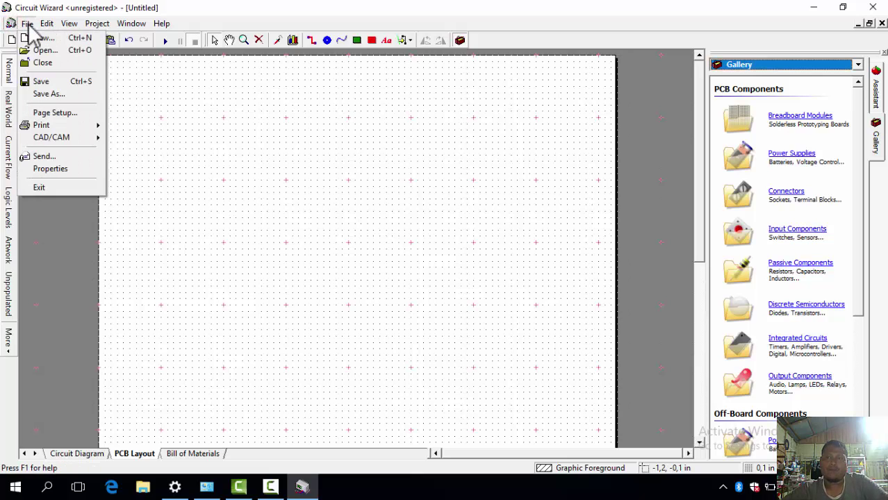
{"action": "key", "text": "Escape"}
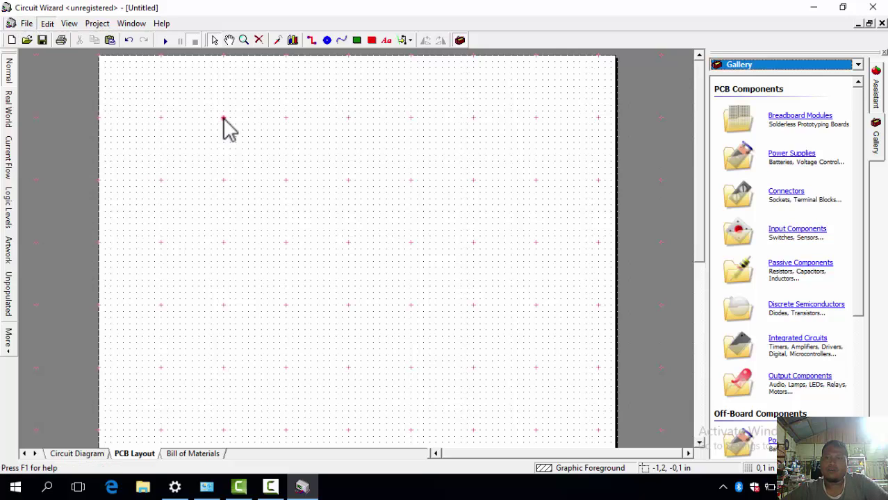
{"action": "left_click", "coordinate": [223, 119]}
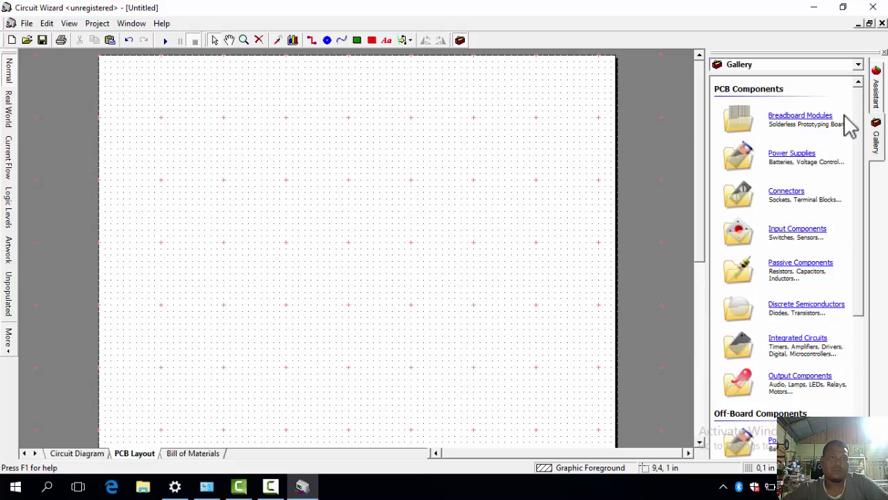
Show the Assistant with its Getting Started topics in place of the gallery
{"action": "left_click", "coordinate": [876, 89]}
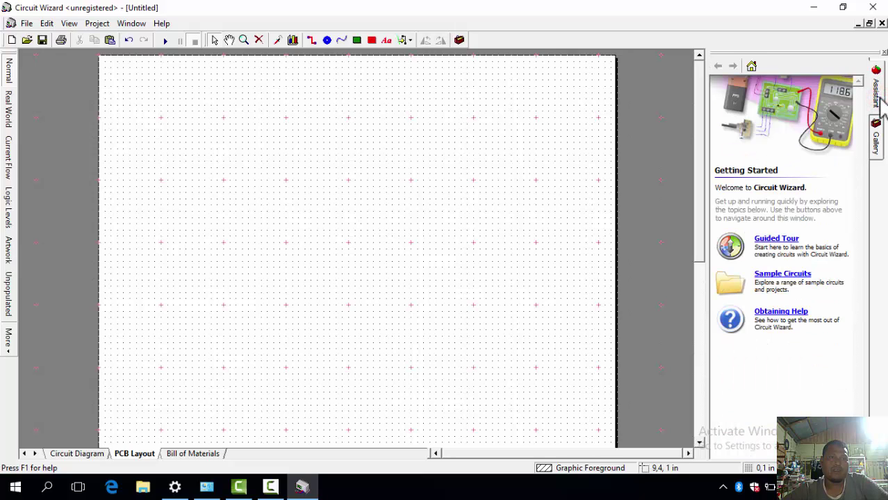
Open the LED Circuit sample from the Elementary Circuits folder of the Assistant's sample circuits
{"action": "left_click", "coordinate": [764, 274]}
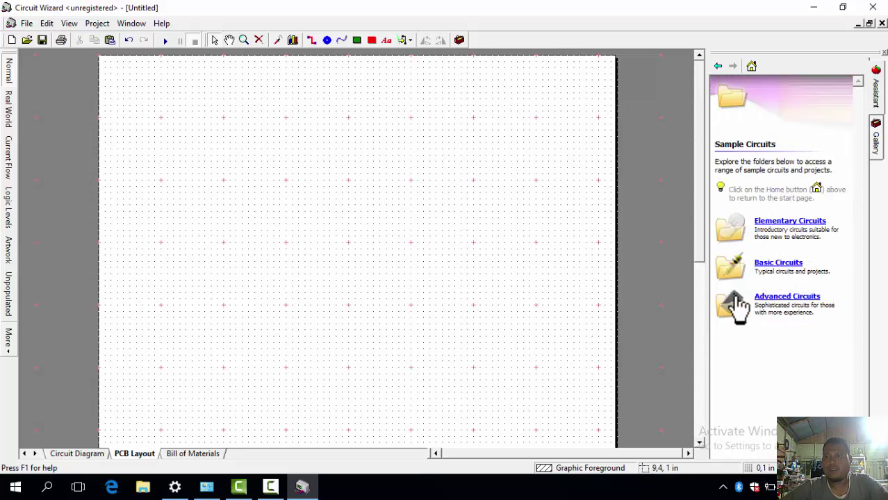
{"action": "left_click", "coordinate": [788, 226]}
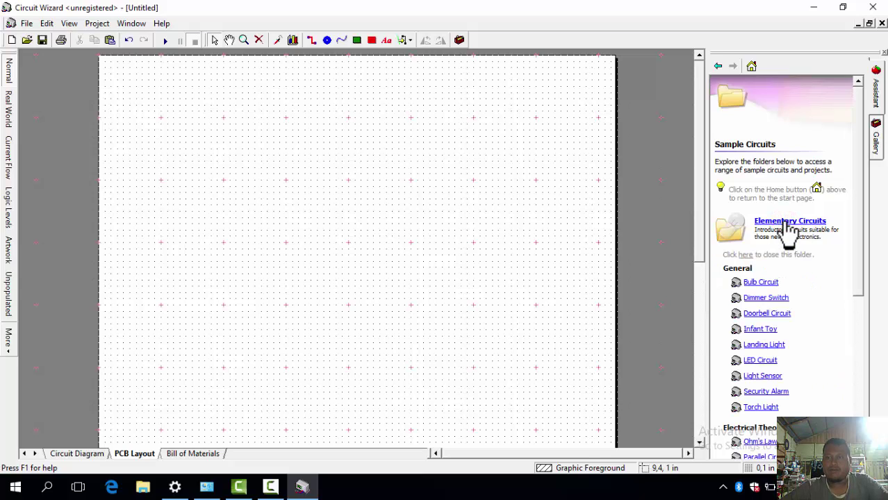
{"action": "left_click", "coordinate": [861, 192]}
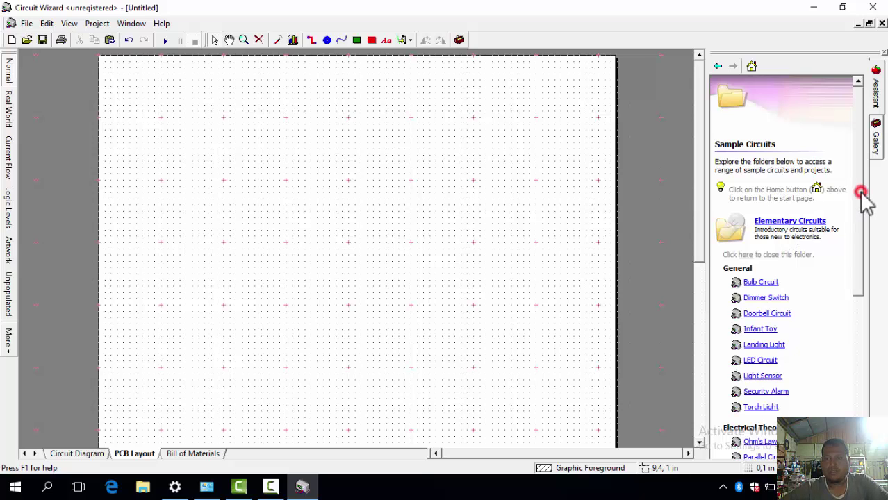
{"action": "left_click_drag", "start_coordinate": [862, 198], "coordinate": [864, 243]}
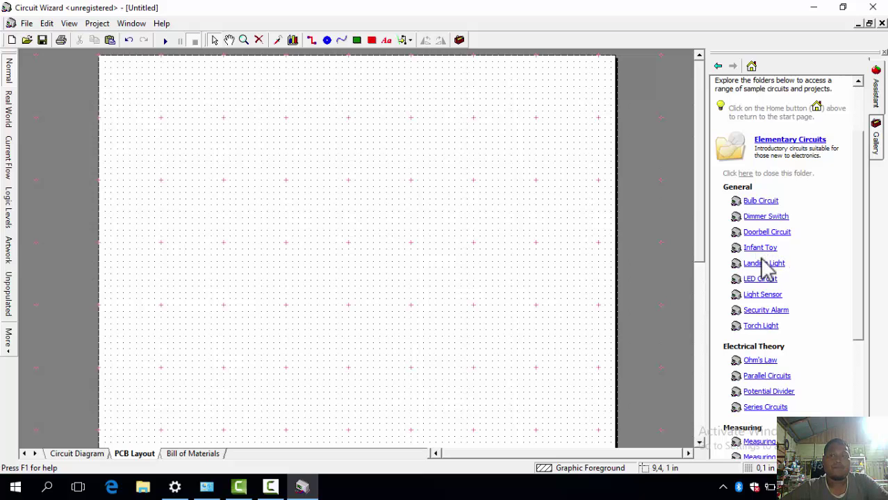
{"action": "left_click", "coordinate": [762, 280]}
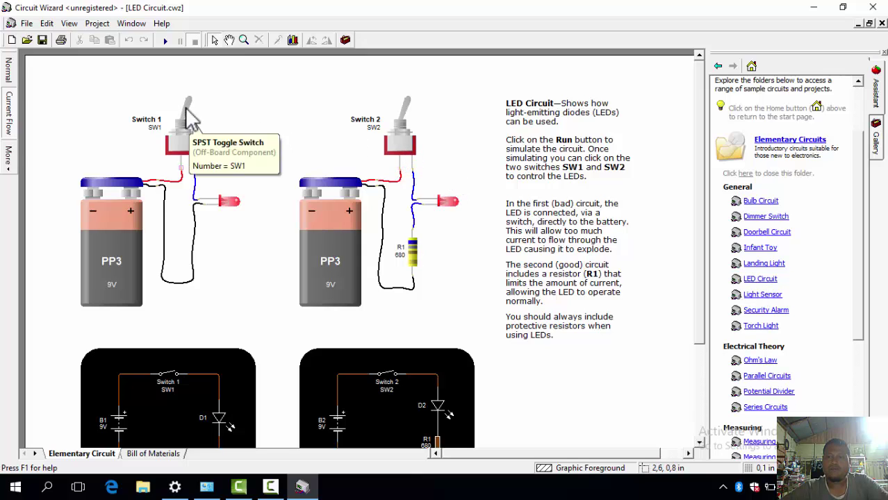
Look over both LED circuits, run the simulation, and toggle Switch 1 on and back off
{"action": "mouse_move", "coordinate": [131, 217]}
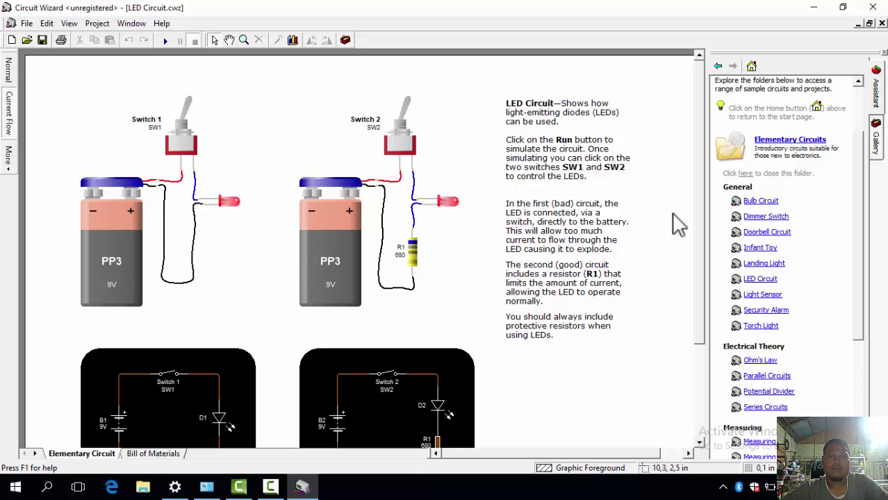
{"action": "left_click_drag", "start_coordinate": [699, 221], "coordinate": [693, 278]}
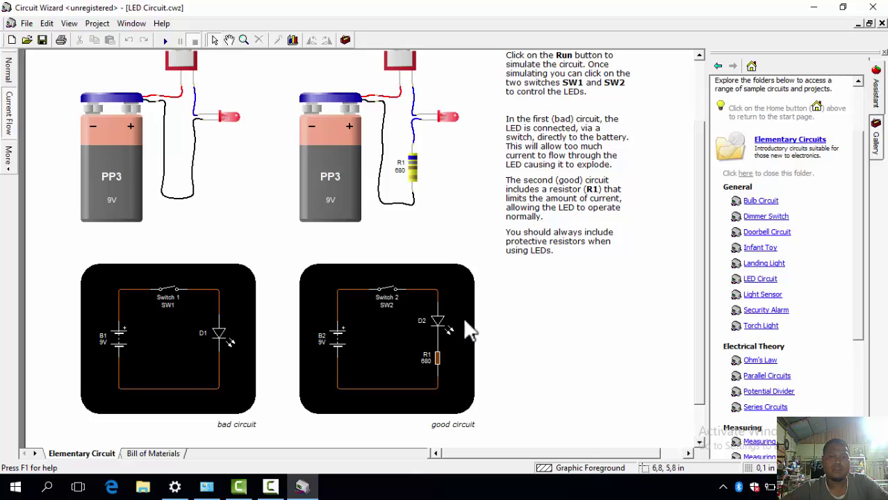
{"action": "left_click_drag", "start_coordinate": [699, 185], "coordinate": [696, 144]}
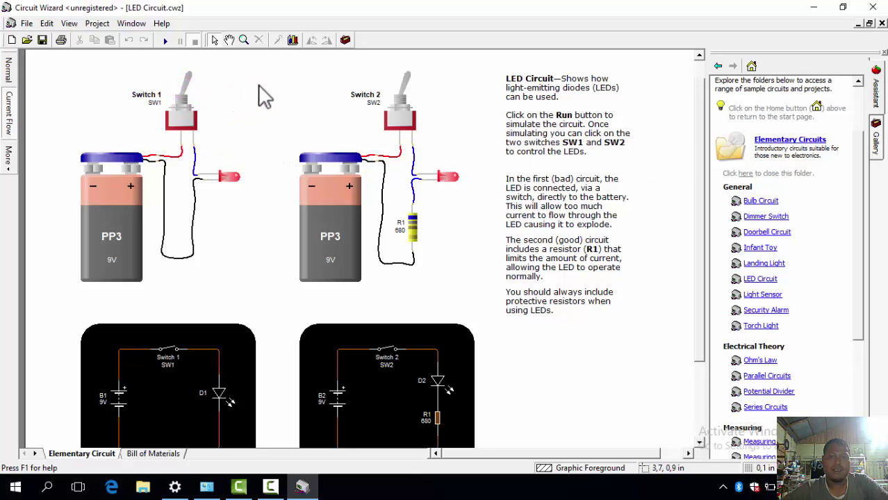
{"action": "left_click", "coordinate": [166, 43]}
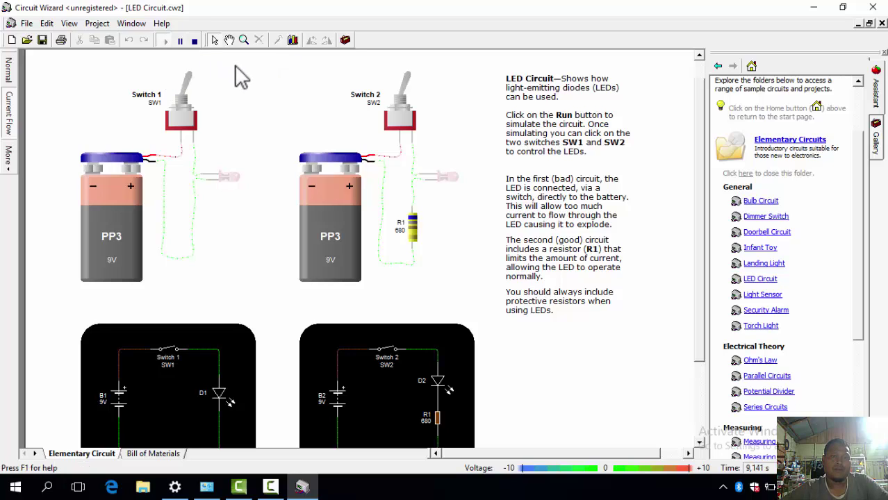
{"action": "left_click", "coordinate": [191, 97]}
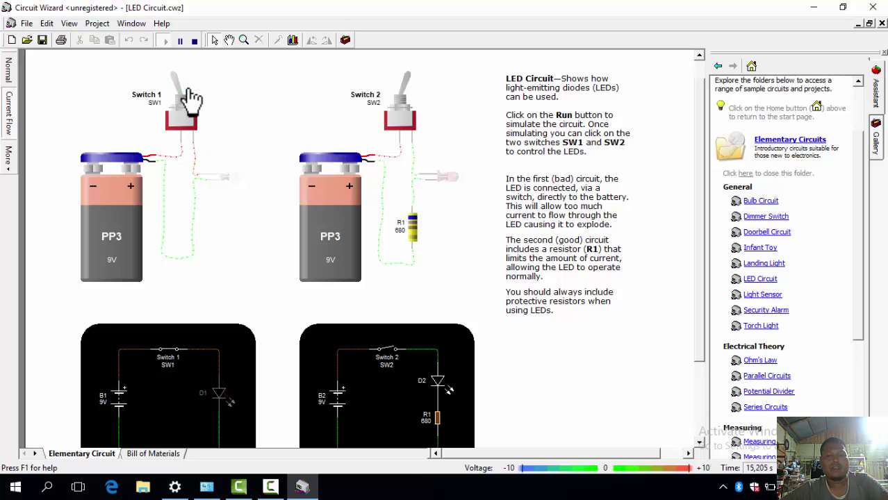
{"action": "left_click", "coordinate": [183, 97]}
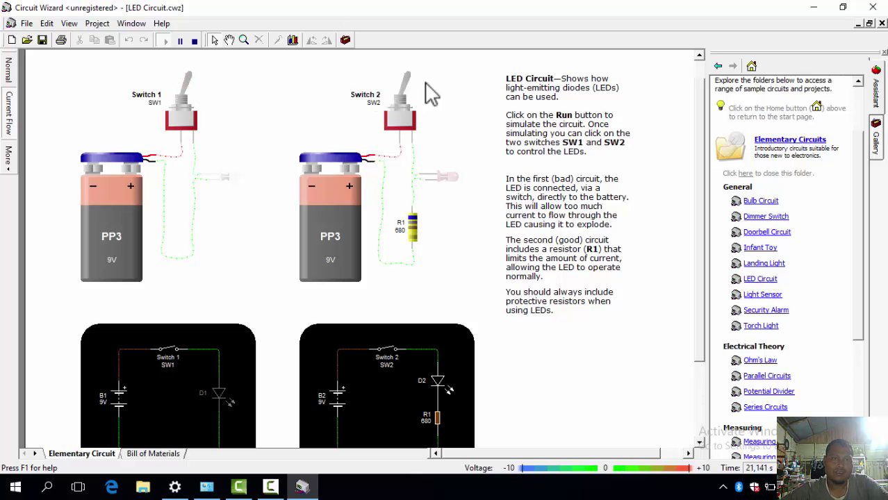
Switch on Switch 2 in the running LED circuit, look over both circuits, and stop the simulation
{"action": "left_click", "coordinate": [404, 85]}
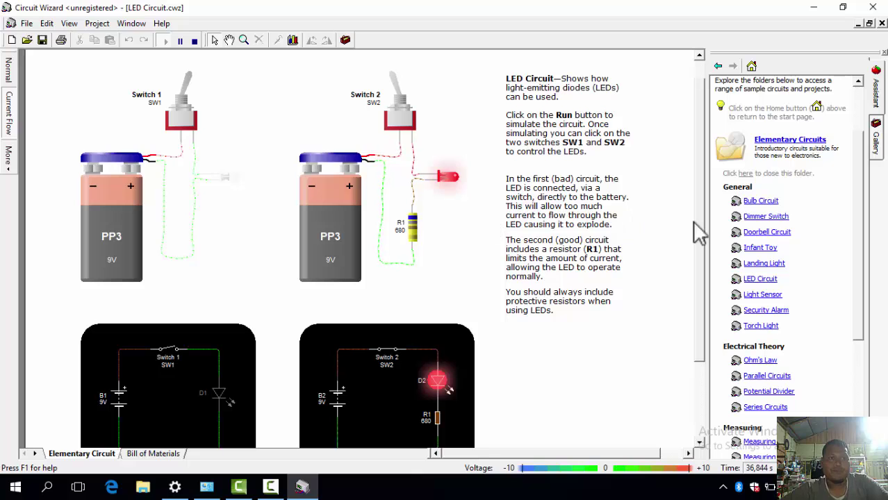
{"action": "left_click_drag", "start_coordinate": [700, 237], "coordinate": [701, 262]}
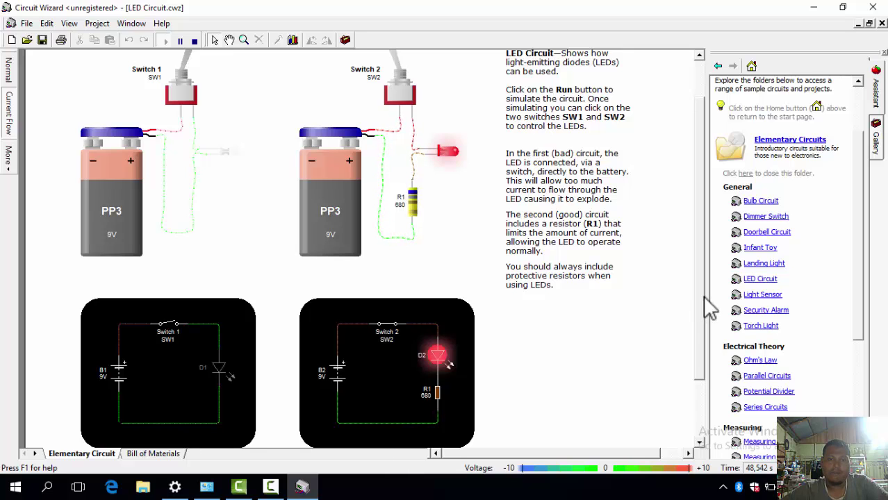
{"action": "left_click_drag", "start_coordinate": [704, 297], "coordinate": [702, 259]}
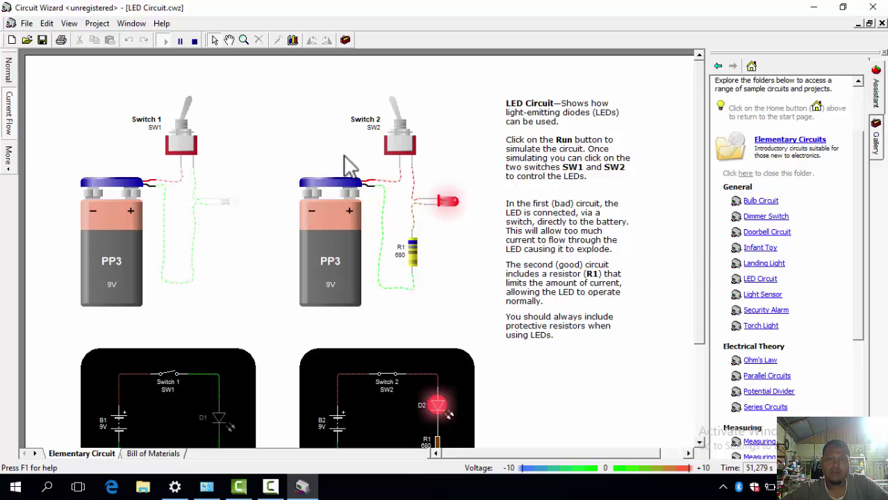
{"action": "left_click", "coordinate": [196, 42]}
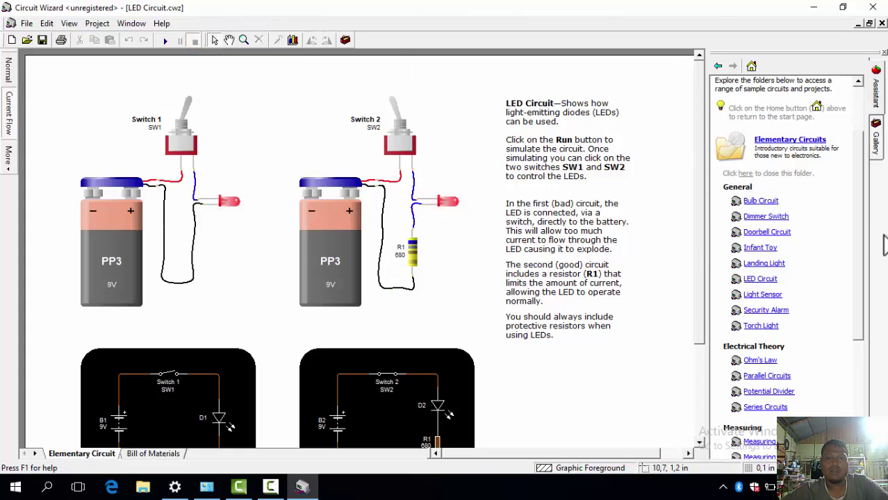
Open the Motor Gearbox sample from the Mechanisms group of the Basic Circuits folder
{"action": "left_click_drag", "start_coordinate": [862, 237], "coordinate": [866, 361]}
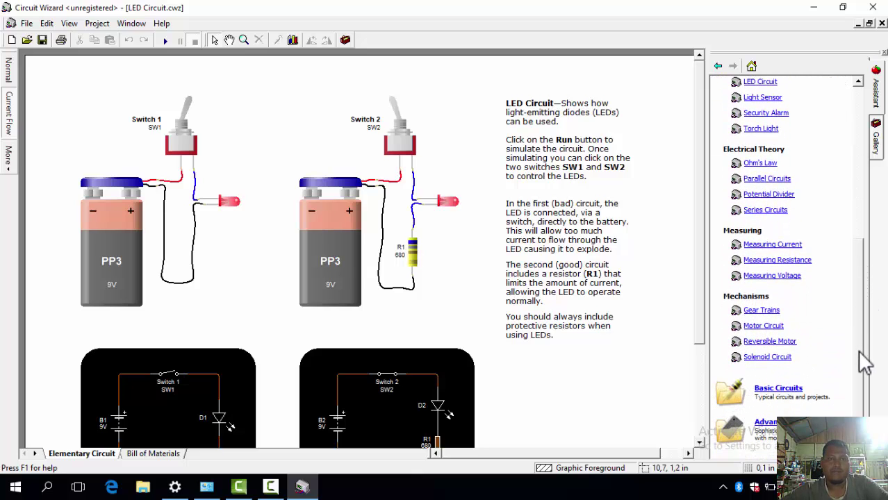
{"action": "left_click", "coordinate": [768, 390]}
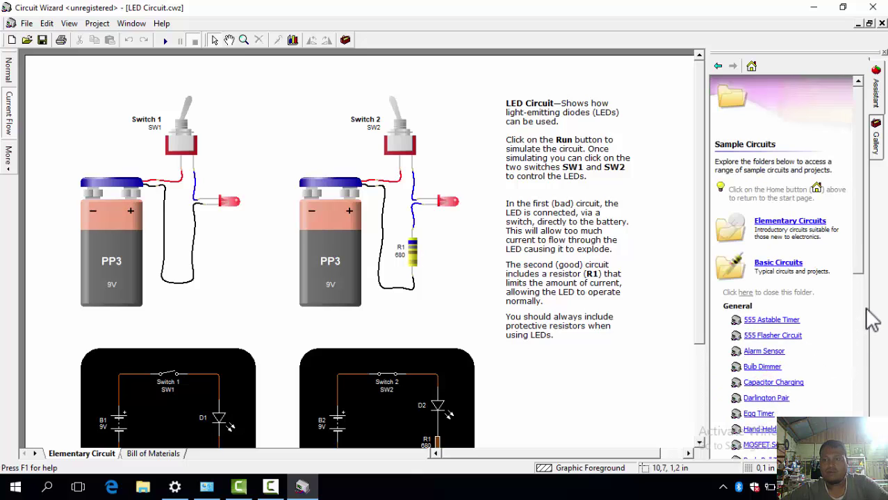
{"action": "left_click_drag", "start_coordinate": [864, 278], "coordinate": [868, 447]}
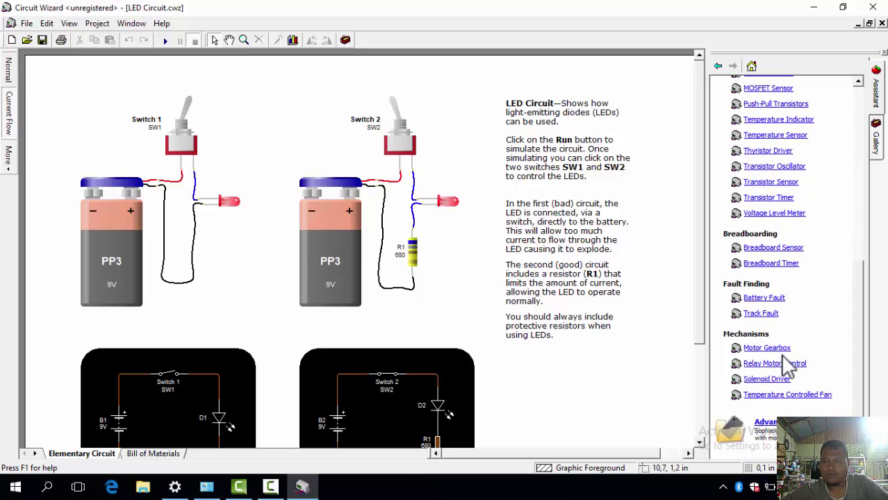
{"action": "left_click", "coordinate": [767, 348]}
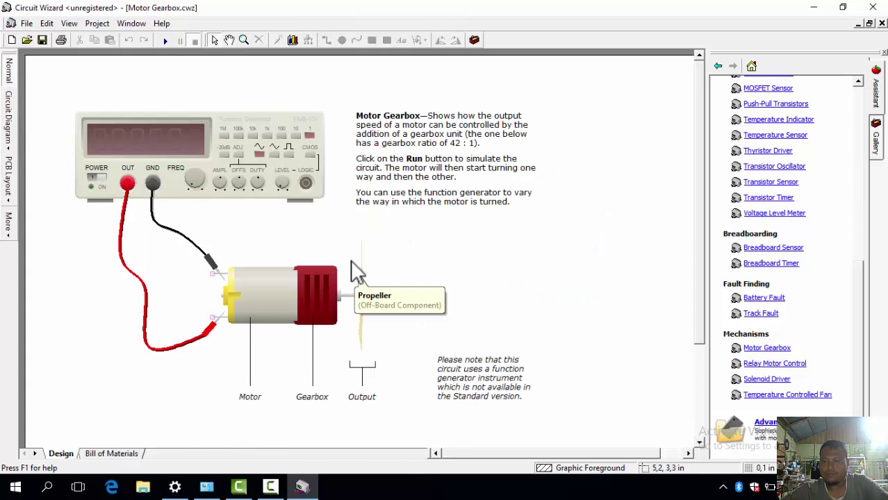
Simulate the motor gearbox circuit and switch the function generator's frequency range to 100k and back to 1
{"action": "left_click", "coordinate": [162, 44]}
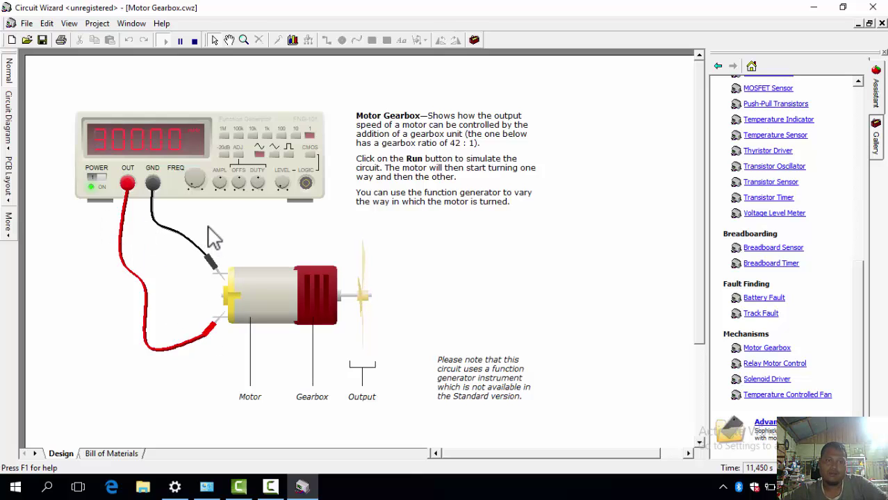
{"action": "left_click", "coordinate": [238, 136]}
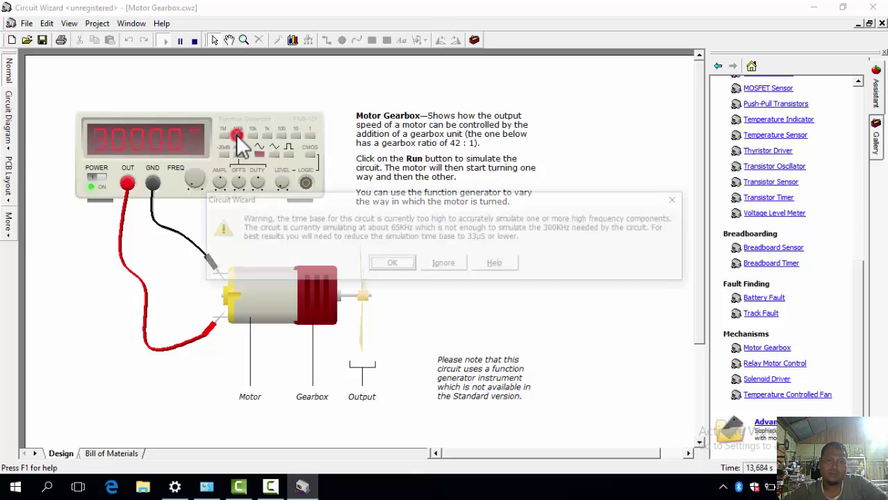
{"action": "left_click", "coordinate": [392, 264]}
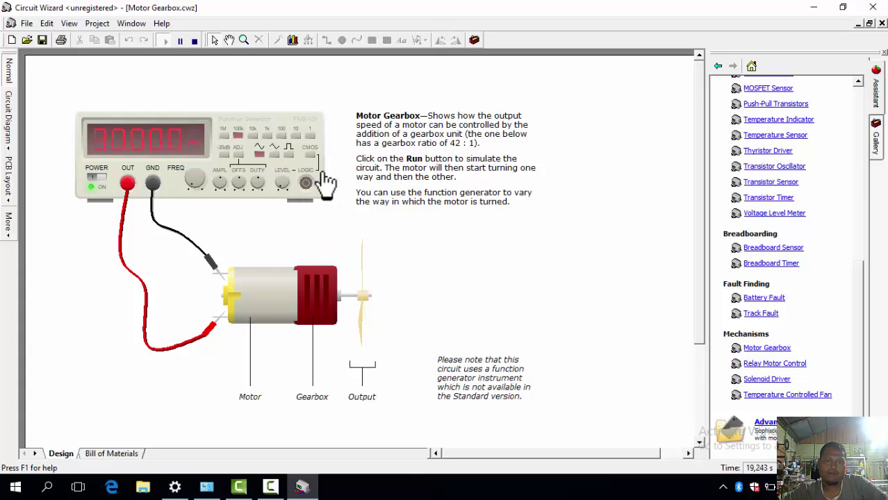
{"action": "left_click", "coordinate": [308, 136]}
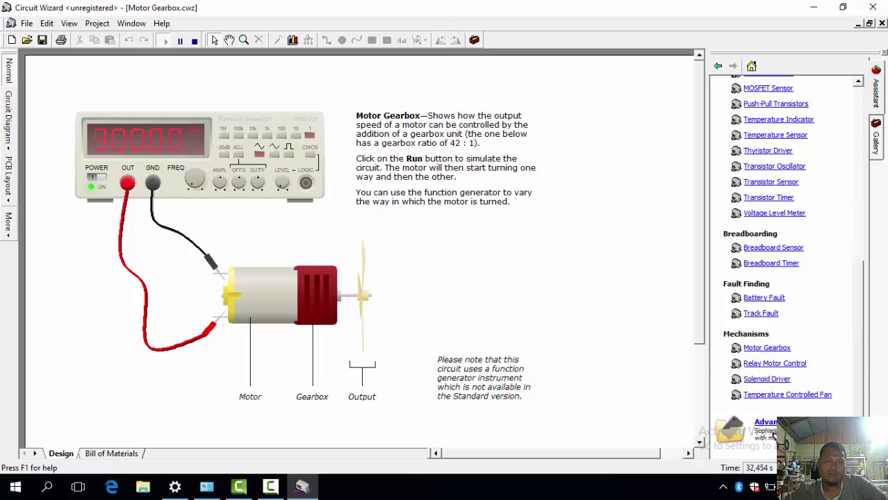
Open the Oscilloscope sample from the Instruments group of the Advanced Circuits folder
{"action": "scroll", "coordinate": [786, 243], "scroll_direction": "up", "scroll_amount": 15}
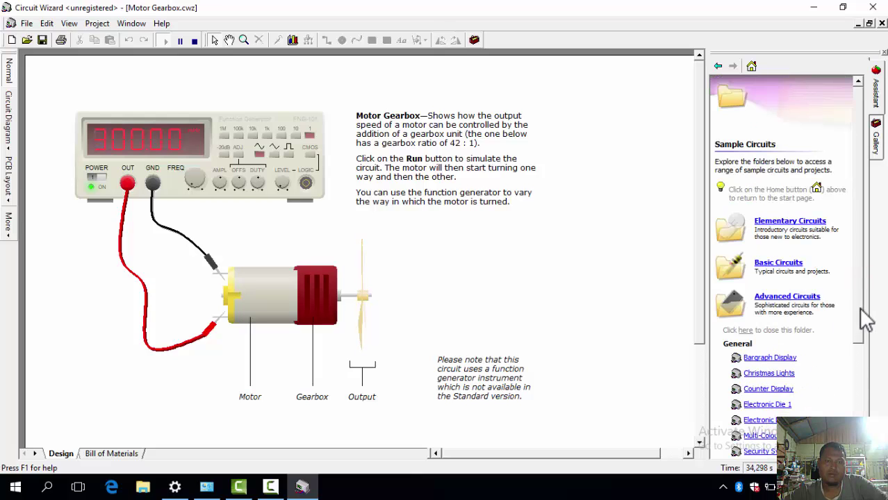
{"action": "left_click_drag", "start_coordinate": [861, 309], "coordinate": [866, 379]}
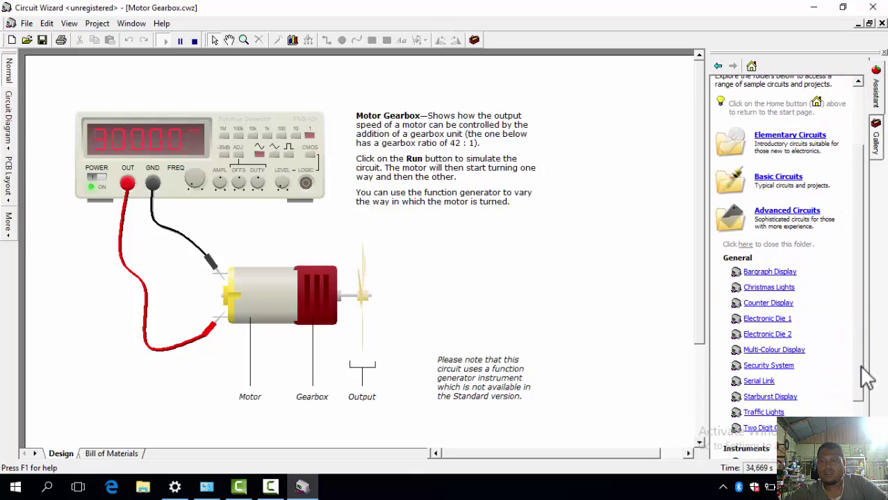
{"action": "left_click_drag", "start_coordinate": [866, 379], "coordinate": [849, 412]}
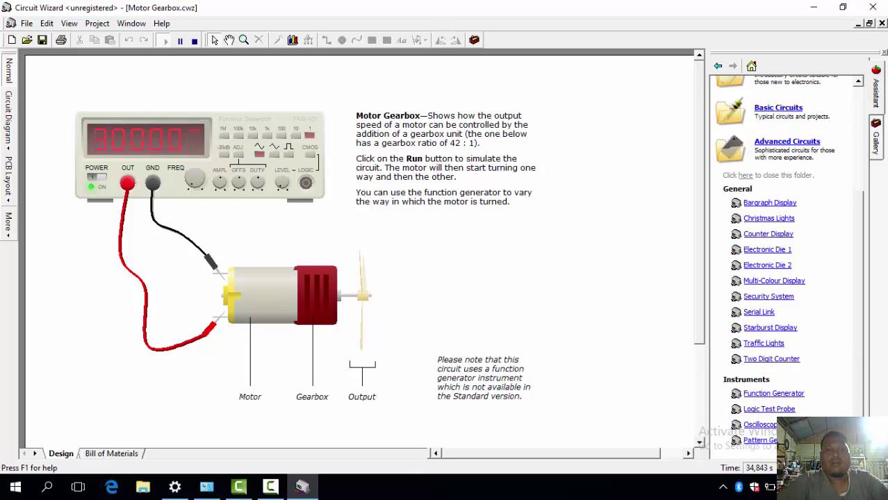
{"action": "left_click", "coordinate": [754, 426]}
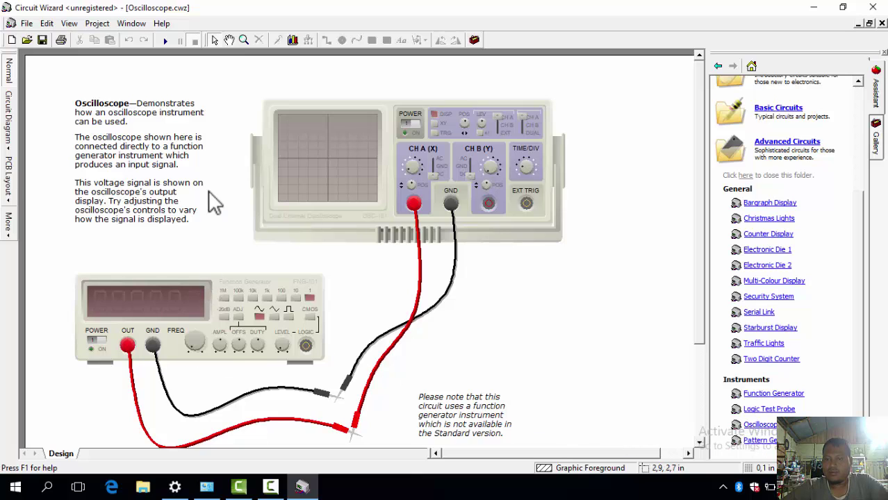
Simulate the oscilloscope circuit and raise the function generator's frequency with its FREQ knob
{"action": "left_click", "coordinate": [167, 39]}
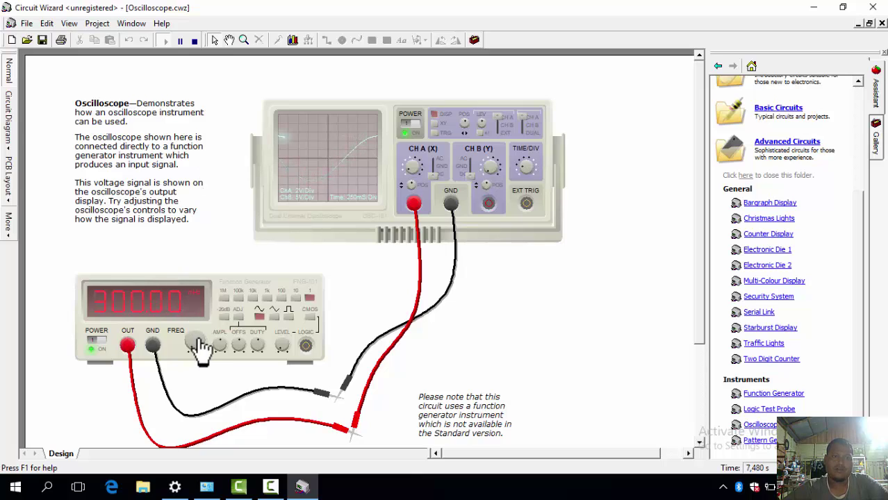
{"action": "mouse_move", "coordinate": [196, 350]}
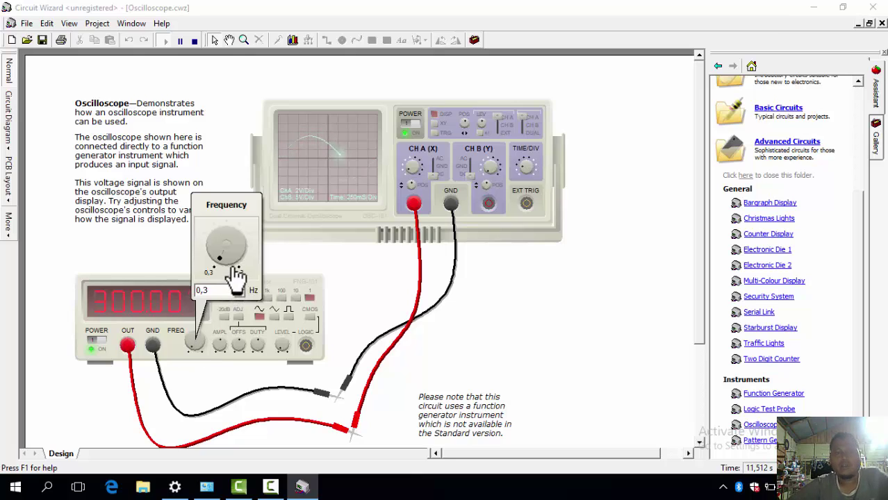
{"action": "left_click_drag", "start_coordinate": [224, 258], "coordinate": [222, 247]}
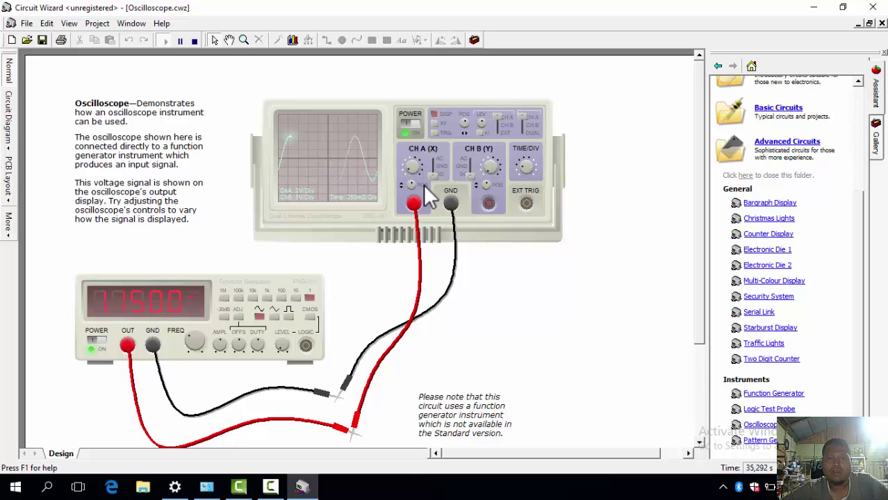
Adjust the oscilloscope's channel A voltage scale to 500 mV/Div and finally to 5 V/Div
{"action": "left_click", "coordinate": [412, 169]}
{"action": "left_click_drag", "start_coordinate": [413, 170], "coordinate": [413, 171]}
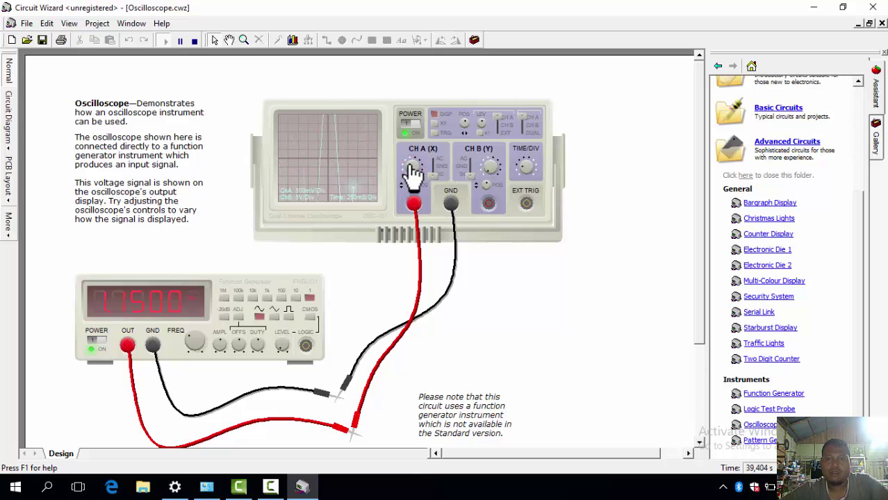
{"action": "left_click_drag", "start_coordinate": [413, 171], "coordinate": [413, 177]}
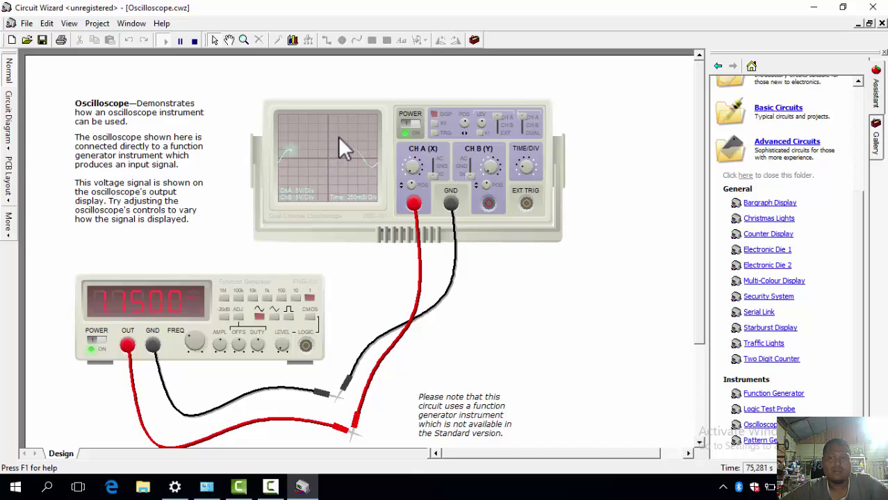
Examine the print options available for the current design and the PCB artwork
{"action": "left_click", "coordinate": [27, 24]}
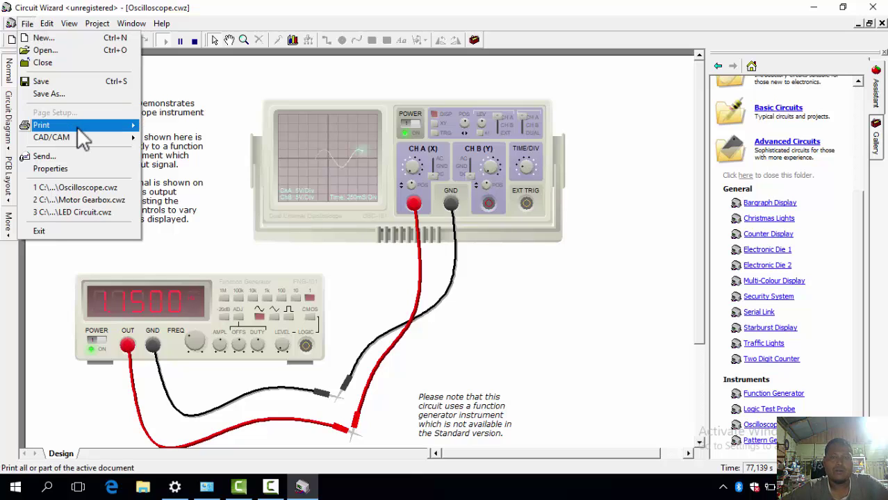
{"action": "mouse_move", "coordinate": [78, 128]}
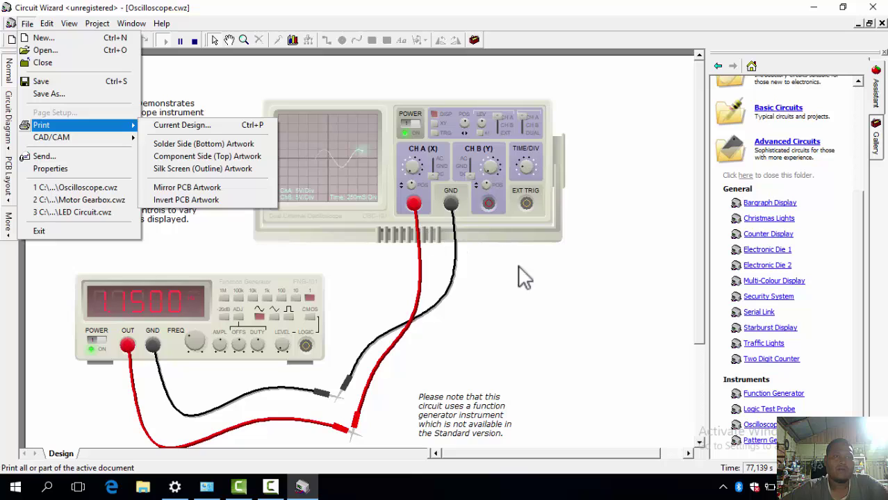
{"action": "left_click", "coordinate": [547, 283]}
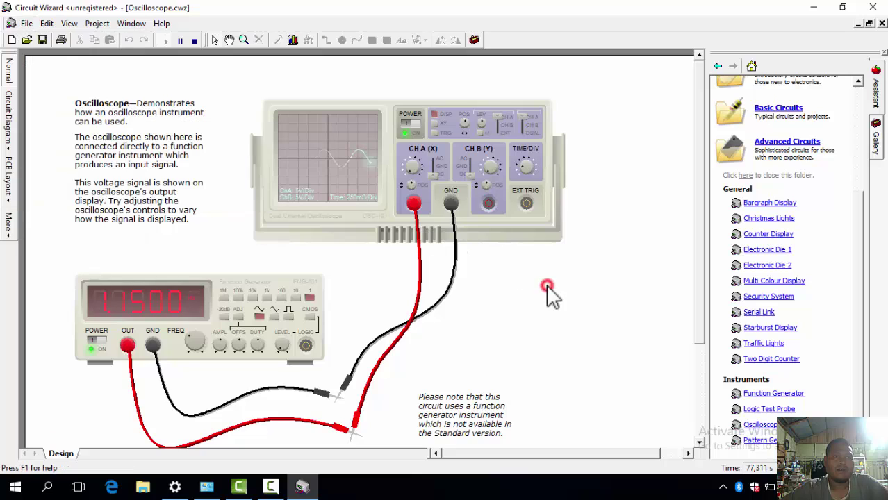
Close the Oscilloscope and Motor Gearbox samples and exit the program
{"action": "left_click", "coordinate": [14, 132]}
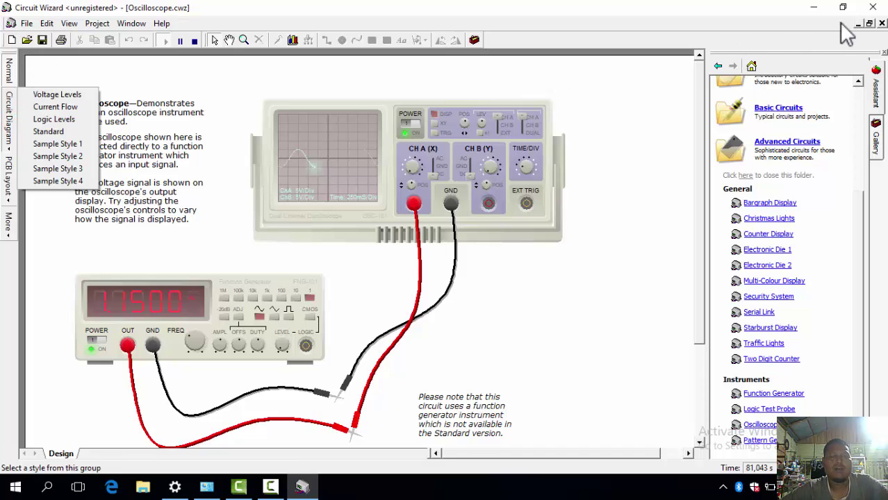
{"action": "left_click", "coordinate": [882, 24]}
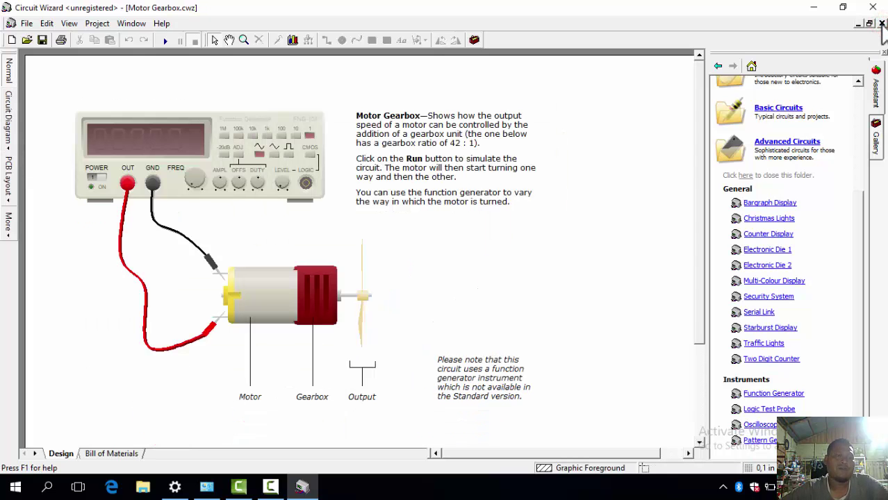
{"action": "left_click", "coordinate": [882, 24]}
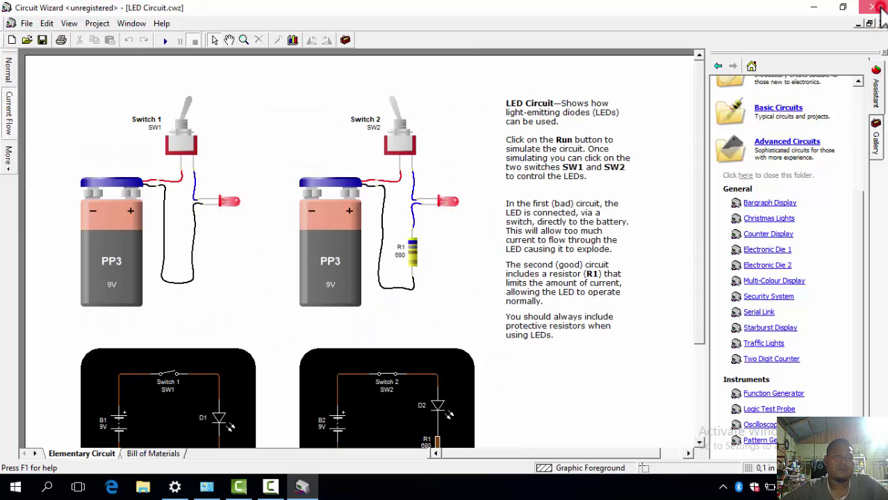
{"action": "left_click", "coordinate": [873, 7]}
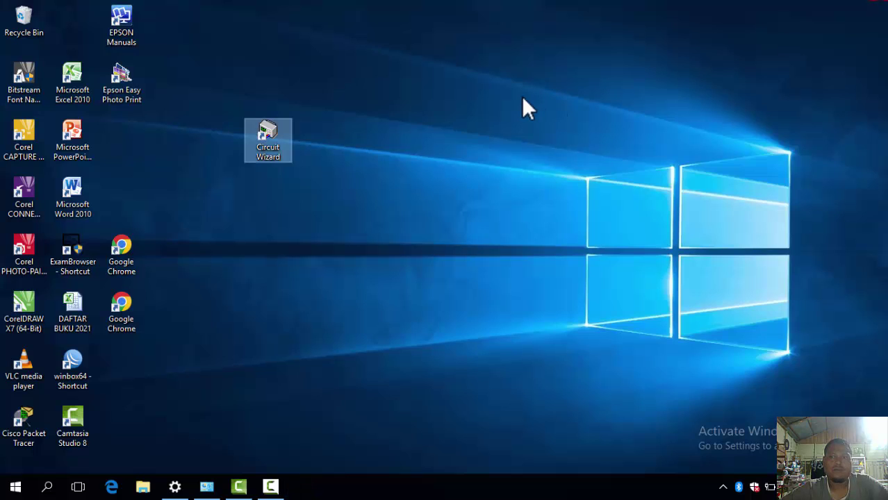
Start Circuit Wizard again in a maximized window, postponing the product activation
{"action": "double_click", "coordinate": [288, 135]}
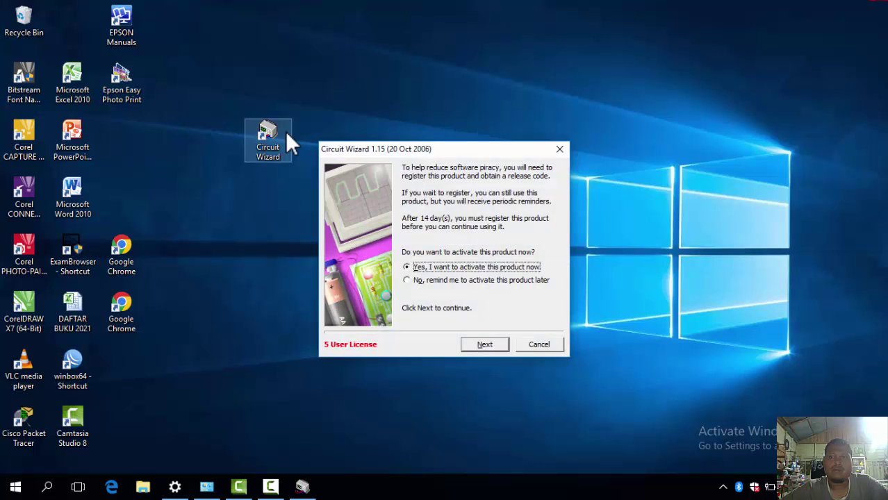
{"action": "left_click", "coordinate": [432, 282]}
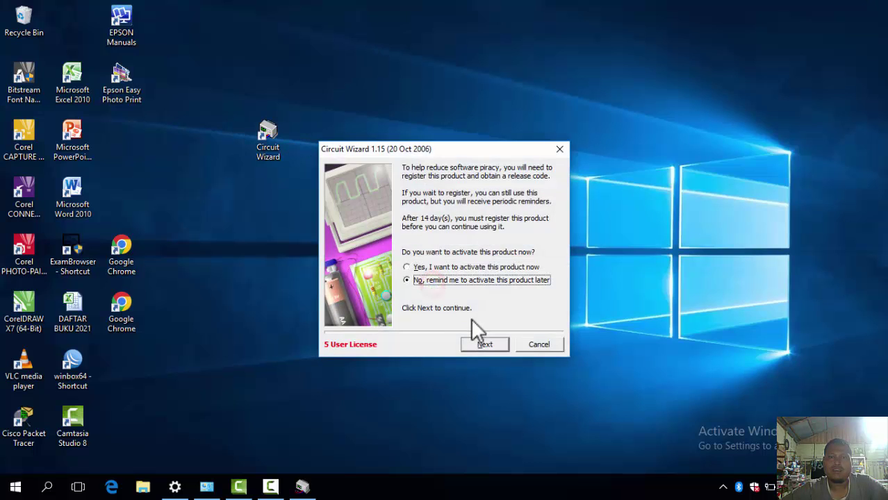
{"action": "left_click", "coordinate": [476, 342]}
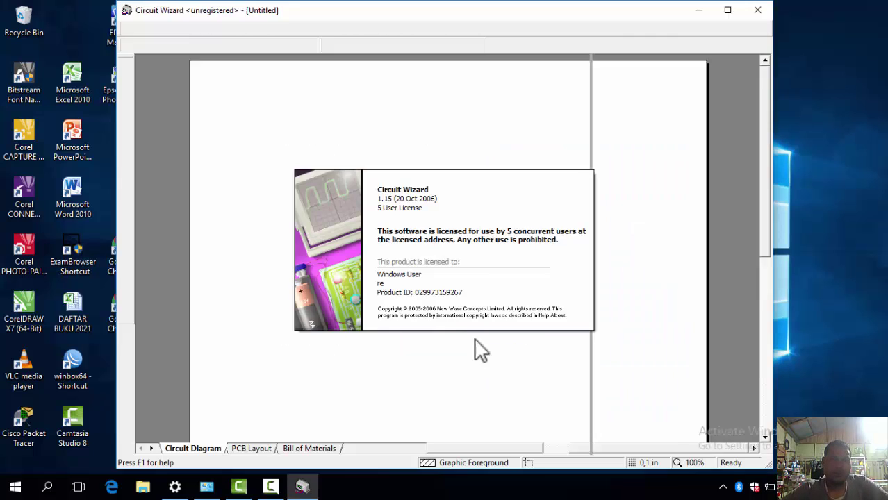
{"action": "left_click", "coordinate": [729, 10]}
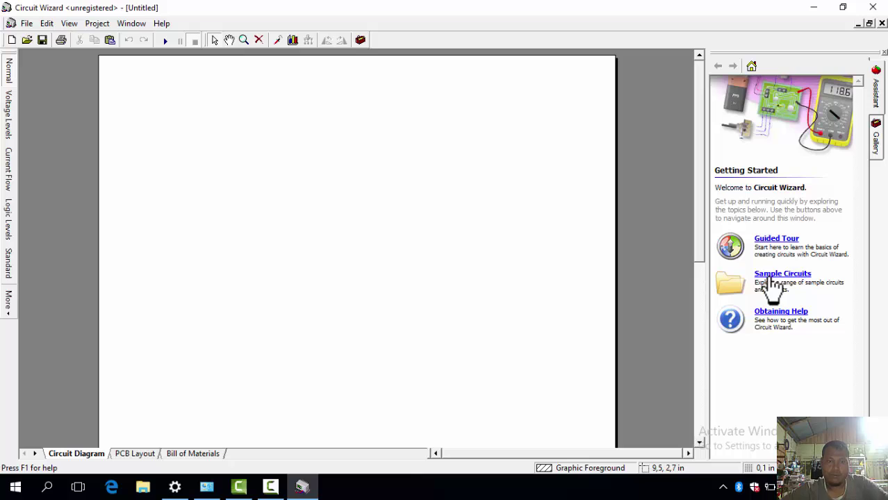
Place a 1K resistor from the gallery's Passive Components near the upper-left part of the blank circuit diagram
{"action": "left_click", "coordinate": [361, 41]}
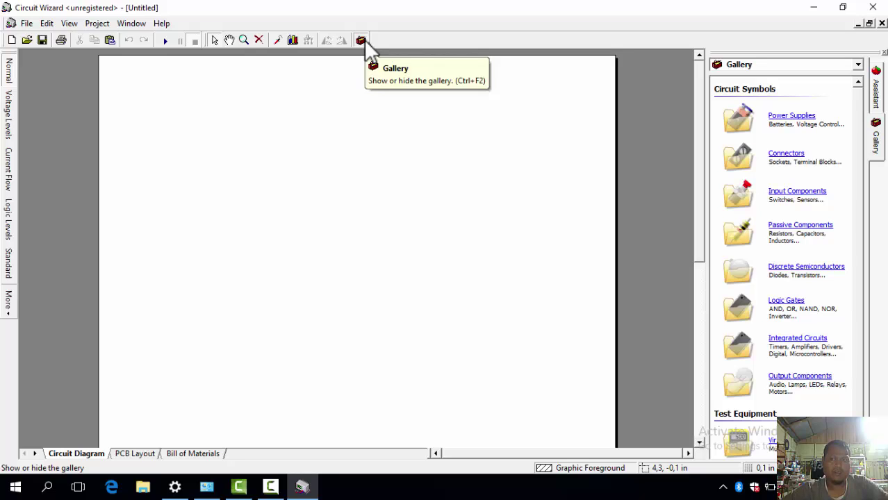
{"action": "left_click", "coordinate": [779, 225]}
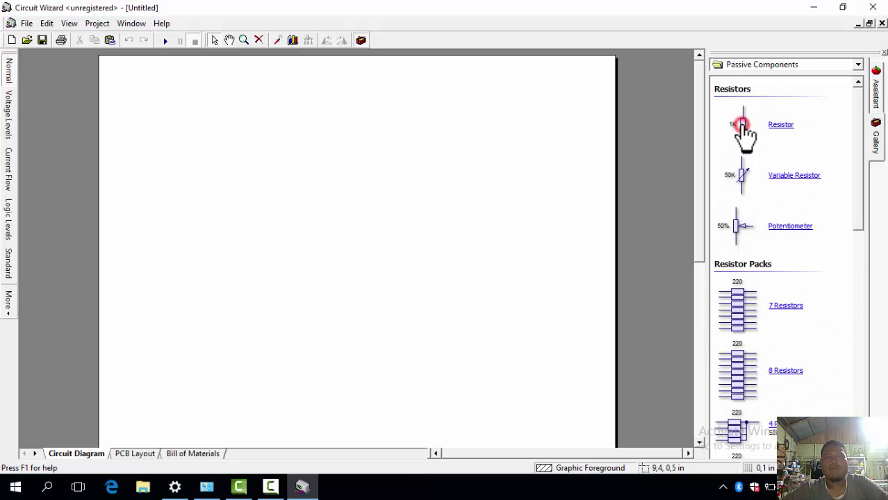
{"action": "left_click_drag", "start_coordinate": [742, 125], "coordinate": [213, 153]}
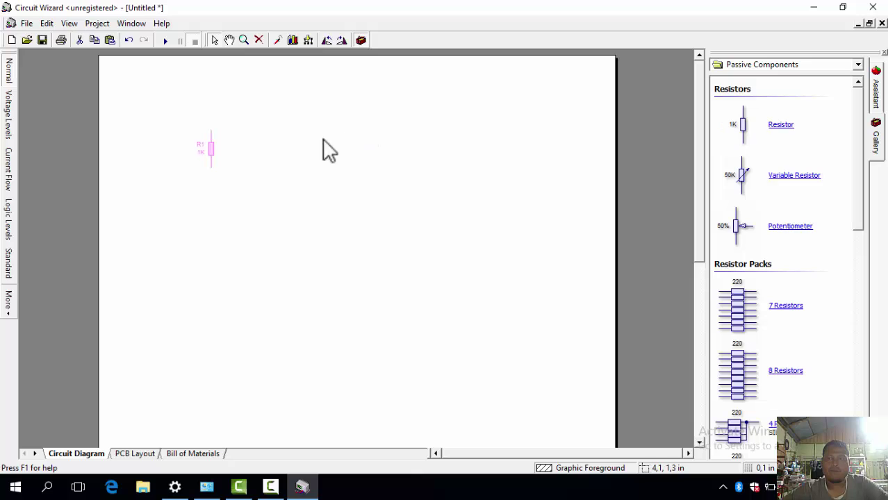
Copy resistor R1 and paste the duplicate directly to its right
{"action": "mouse_move", "coordinate": [213, 163]}
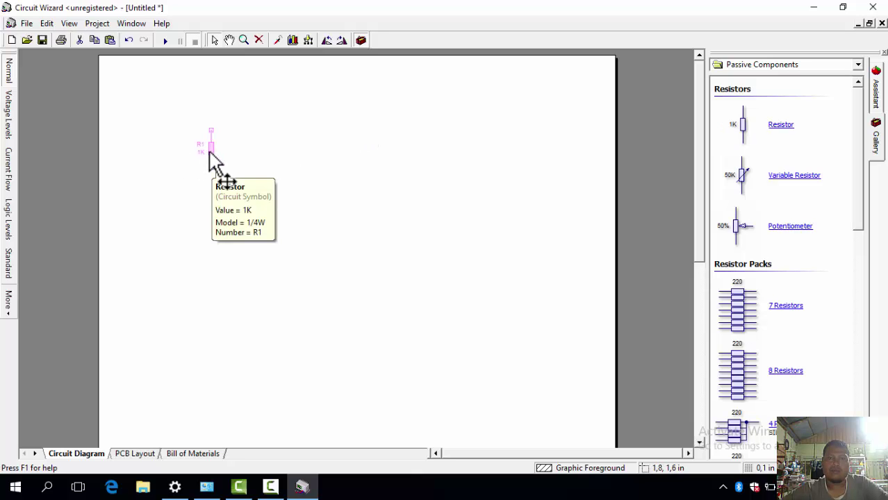
{"action": "right_click", "coordinate": [210, 151]}
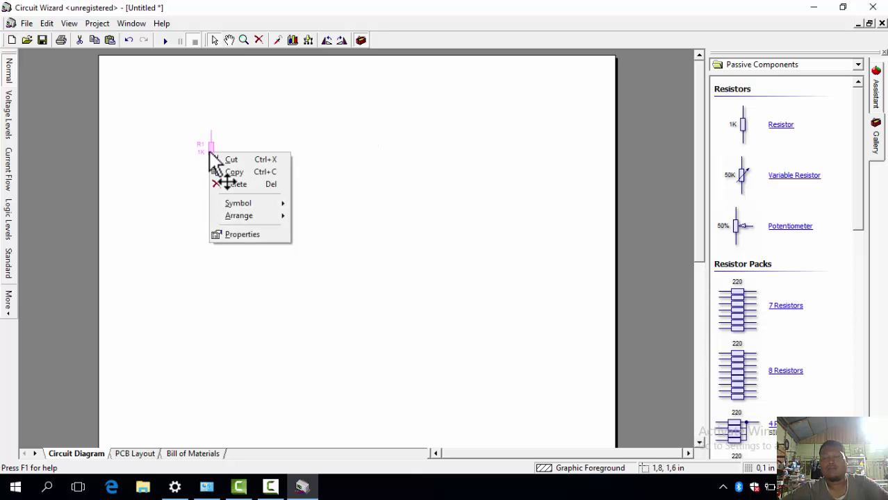
{"action": "left_click", "coordinate": [237, 171]}
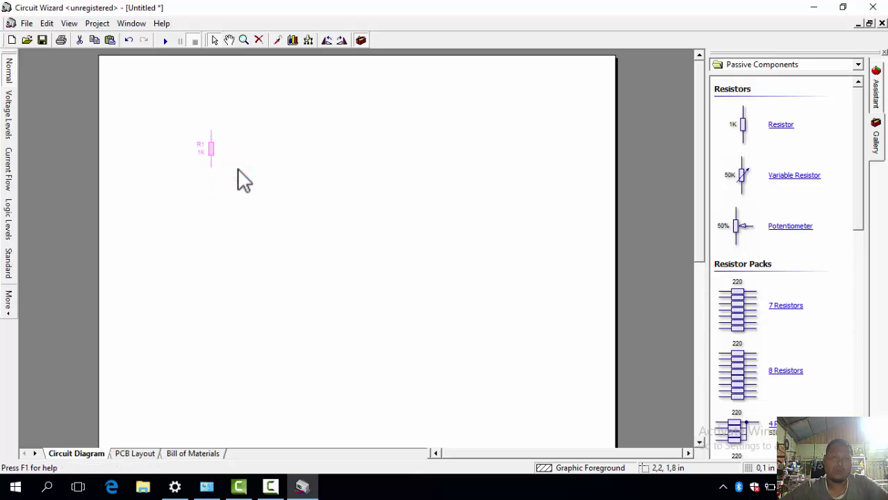
{"action": "right_click", "coordinate": [271, 161]}
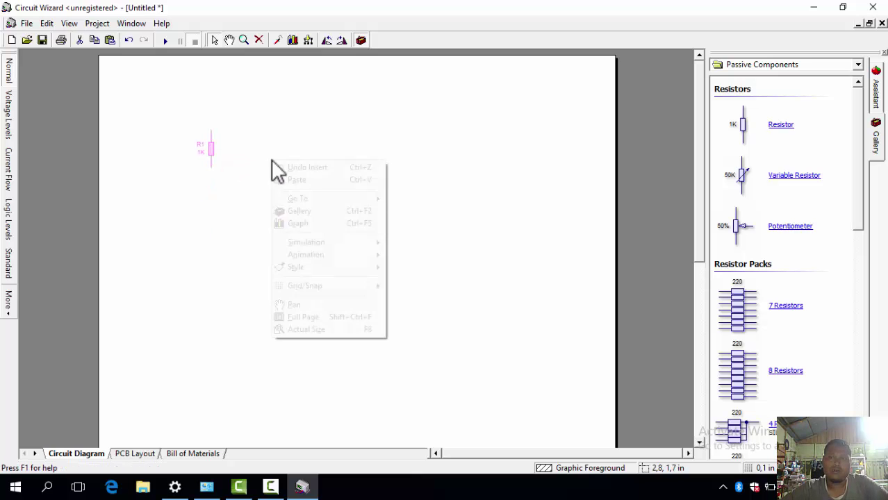
{"action": "left_click", "coordinate": [303, 180]}
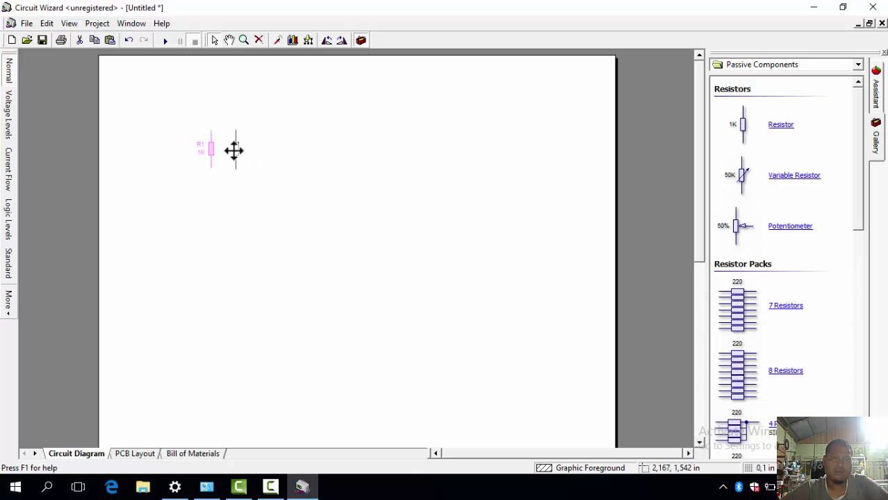
{"action": "left_click", "coordinate": [234, 150]}
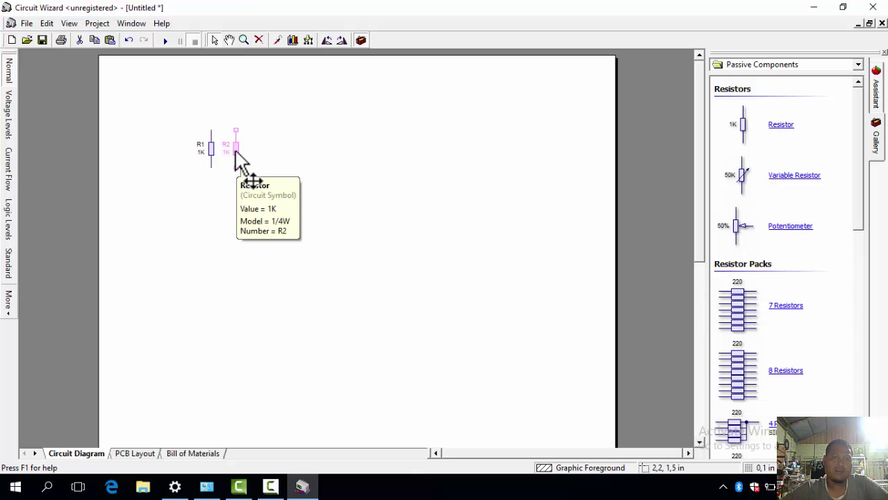
Paste two more copies of the resistor to extend the row to the right, leaving nothing selected
{"action": "right_click", "coordinate": [278, 194]}
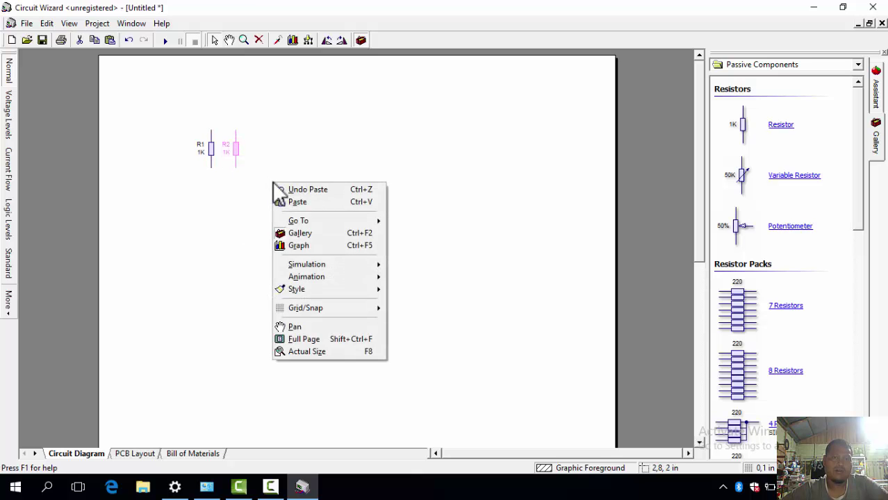
{"action": "left_click", "coordinate": [282, 202]}
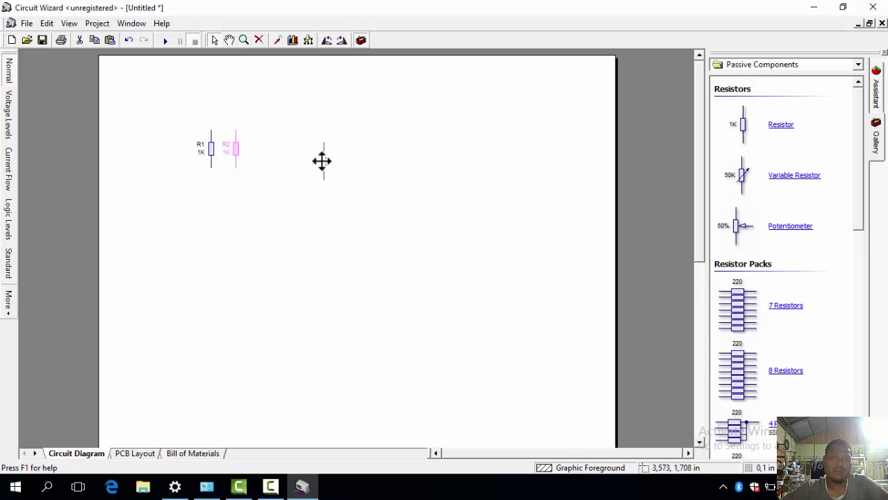
{"action": "left_click", "coordinate": [255, 149]}
{"action": "right_click", "coordinate": [337, 193]}
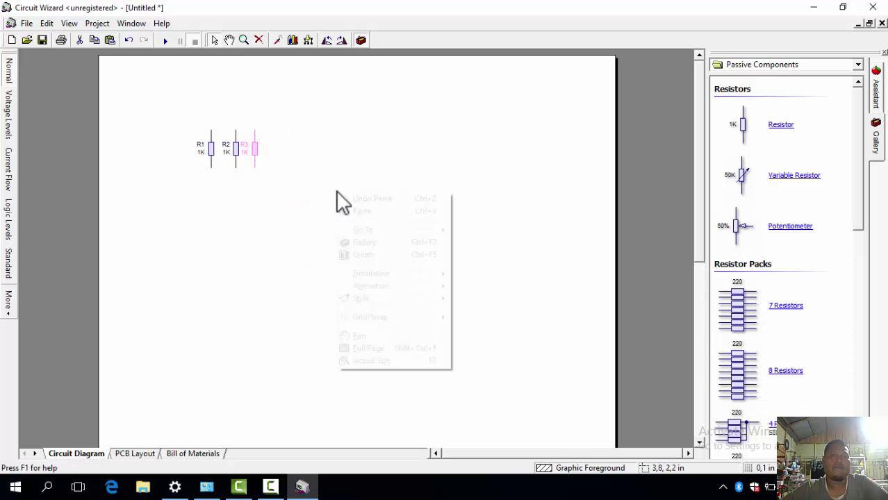
{"action": "left_click", "coordinate": [356, 211]}
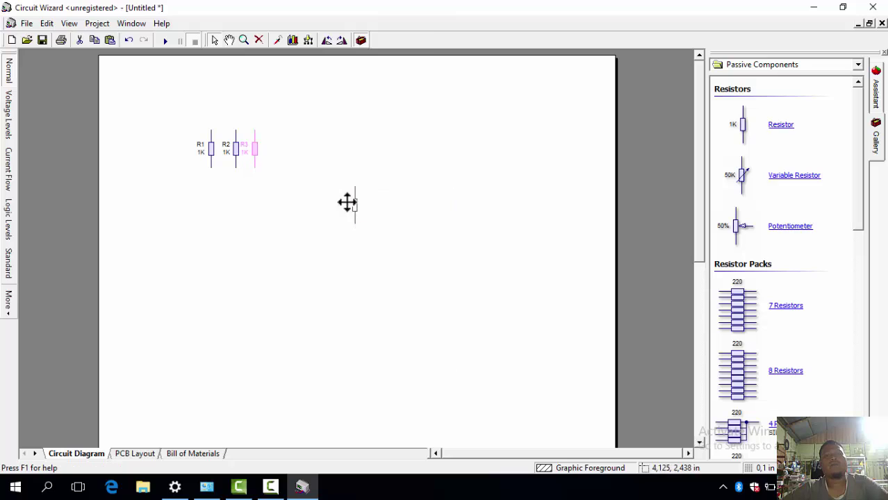
{"action": "left_click", "coordinate": [274, 147]}
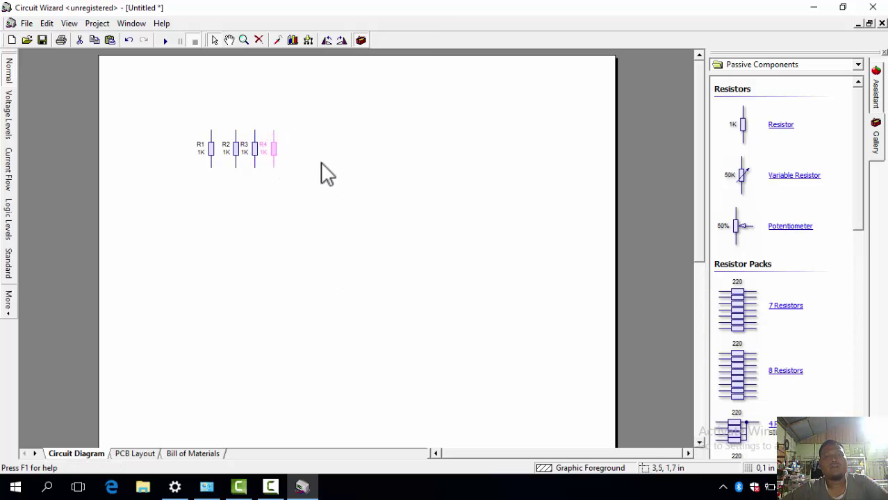
{"action": "left_click", "coordinate": [321, 163]}
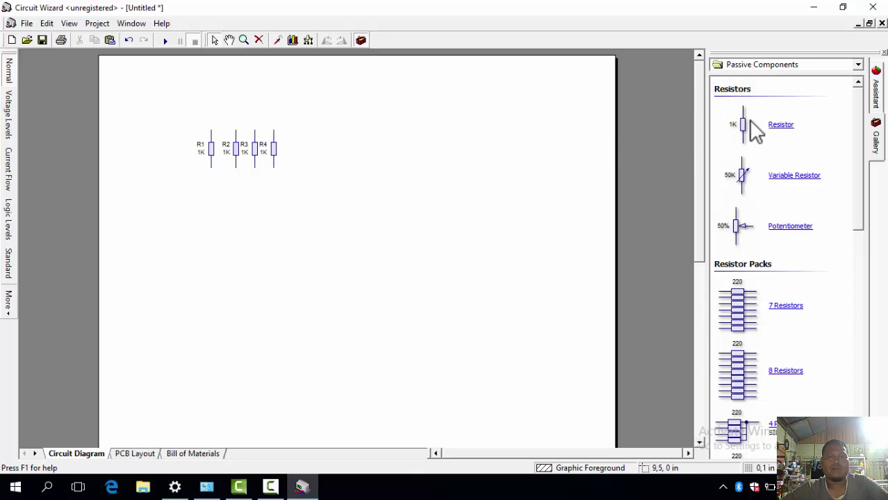
Add two more 1K resistors from the gallery at the row's right end, shifting the last one slightly further right
{"action": "left_click_drag", "start_coordinate": [742, 123], "coordinate": [286, 148]}
{"action": "left_click_drag", "start_coordinate": [741, 132], "coordinate": [300, 151]}
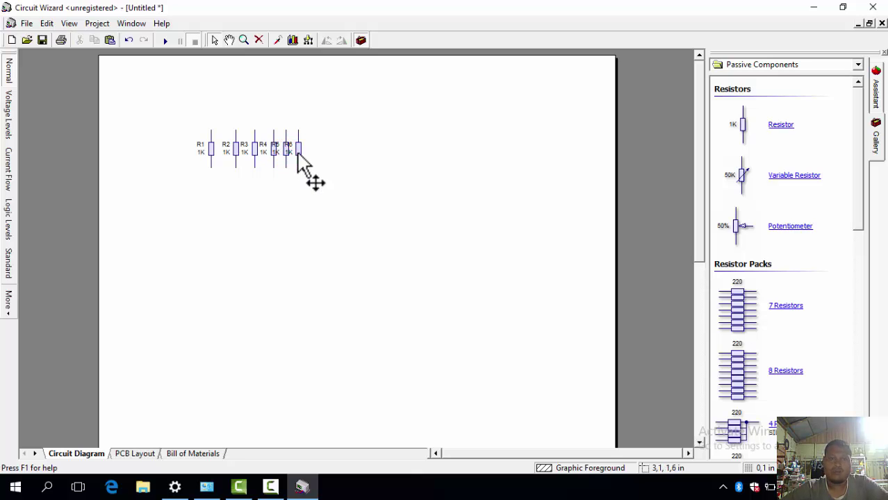
{"action": "left_click_drag", "start_coordinate": [300, 150], "coordinate": [308, 153]}
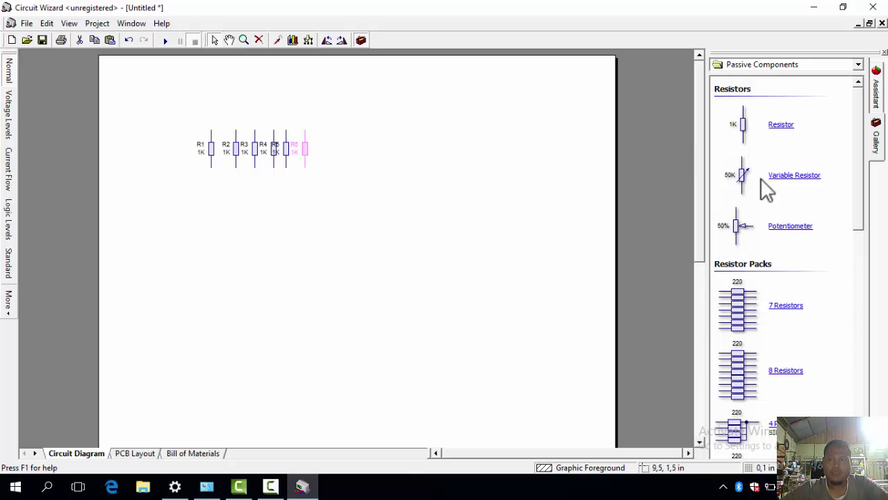
Place a 1µF capacitor and a 100µF electrolytic capacitor from the gallery's Capacitors side by side below the resistors
{"action": "left_click", "coordinate": [781, 67]}
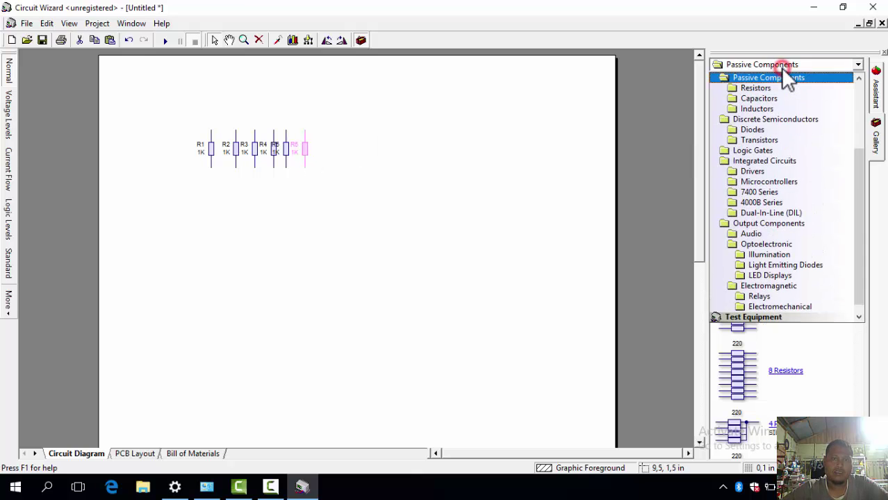
{"action": "left_click", "coordinate": [767, 98]}
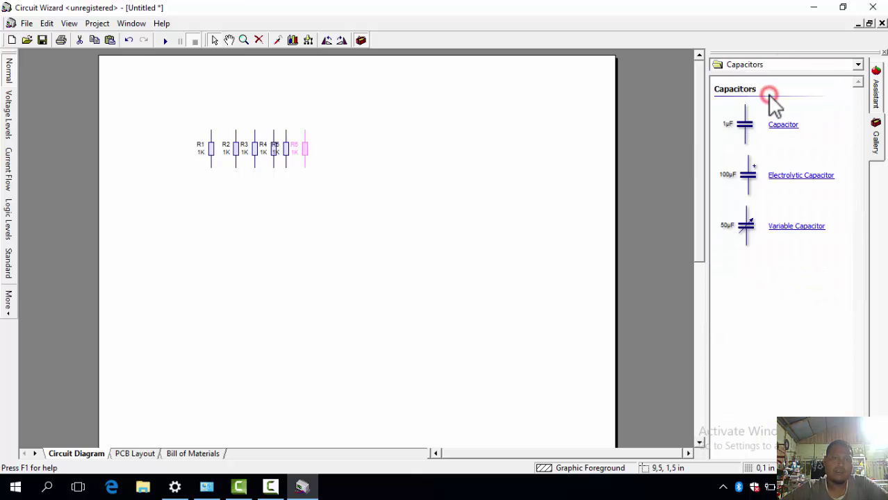
{"action": "left_click_drag", "start_coordinate": [745, 126], "coordinate": [230, 224]}
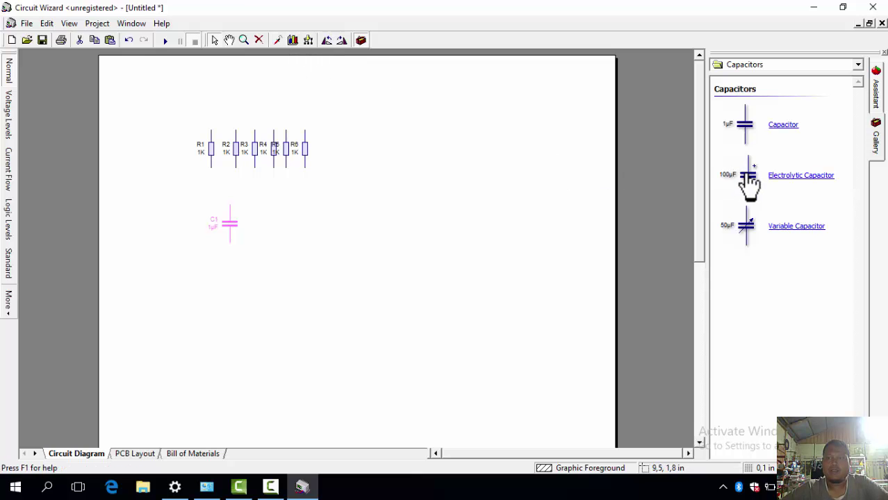
{"action": "left_click_drag", "start_coordinate": [749, 177], "coordinate": [261, 223]}
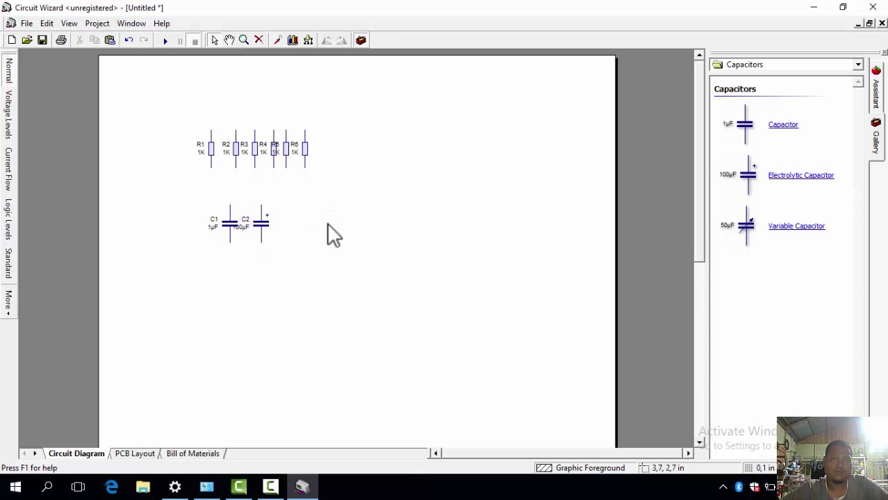
Wire the upper pins of all six resistors together, running from R1 to R6
{"action": "left_click", "coordinate": [209, 135]}
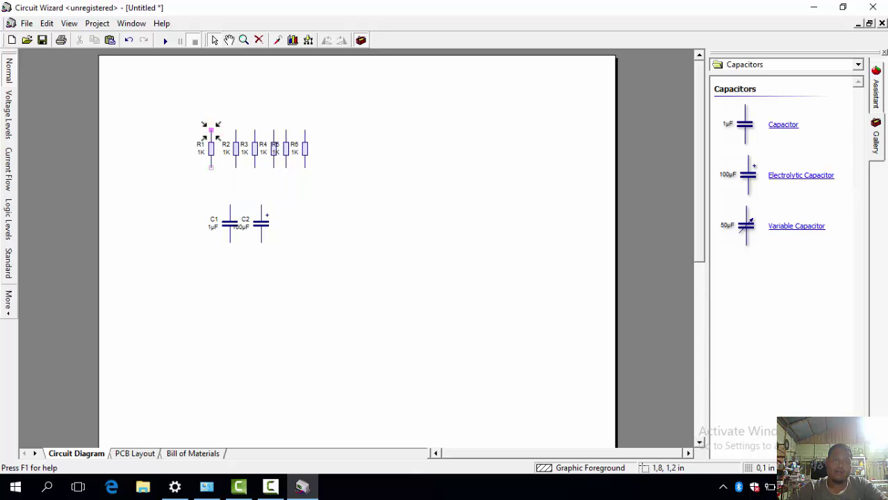
{"action": "left_click_drag", "start_coordinate": [211, 130], "coordinate": [204, 125]}
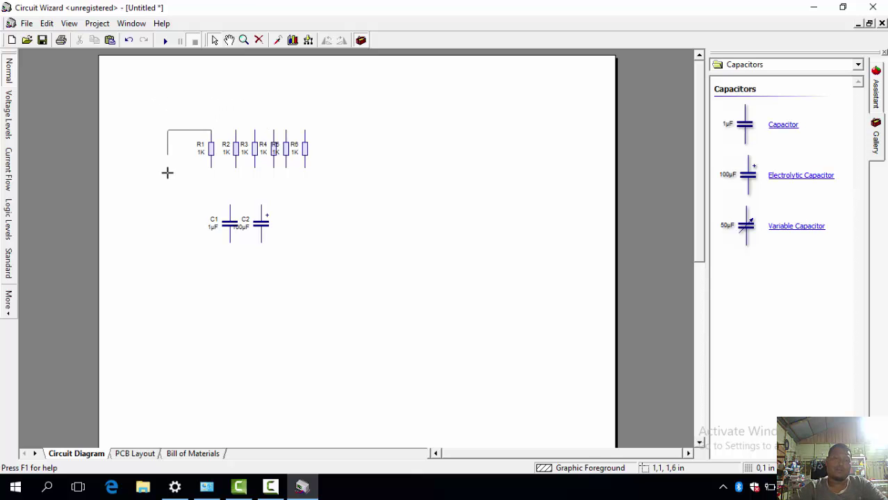
{"action": "left_click", "coordinate": [236, 131]}
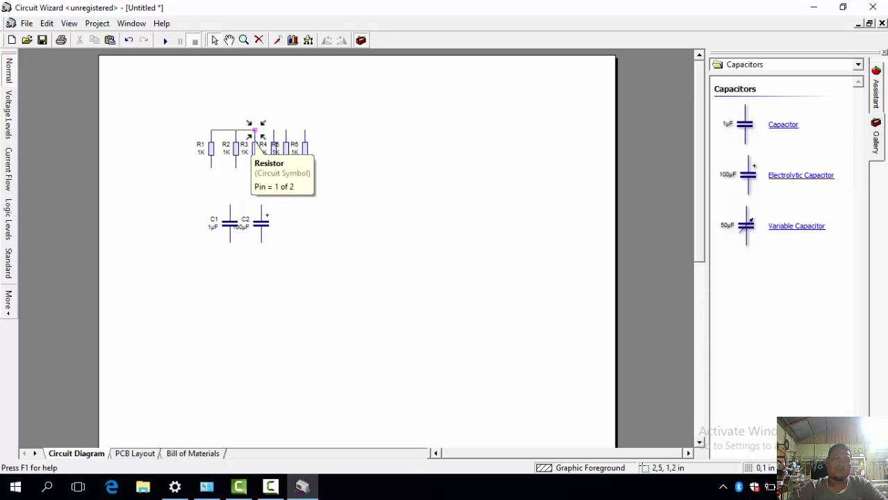
{"action": "left_click", "coordinate": [254, 131]}
{"action": "left_click", "coordinate": [273, 131]}
{"action": "left_click", "coordinate": [286, 130]}
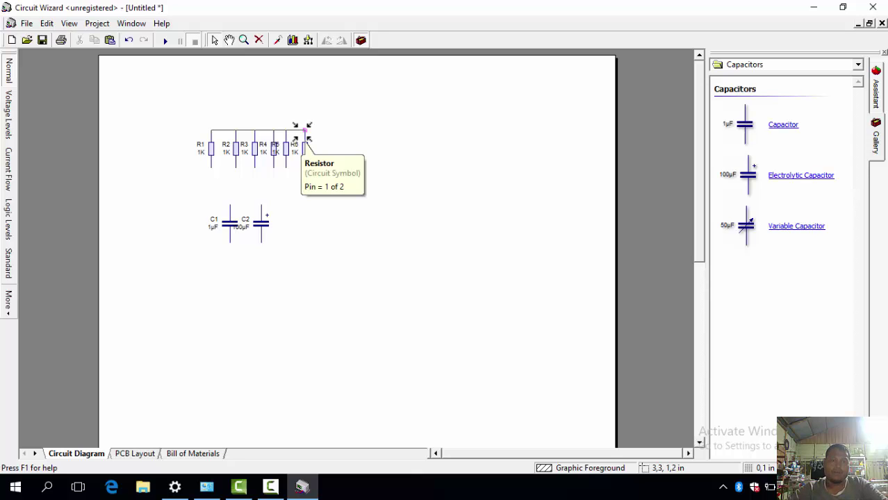
{"action": "left_click", "coordinate": [305, 131]}
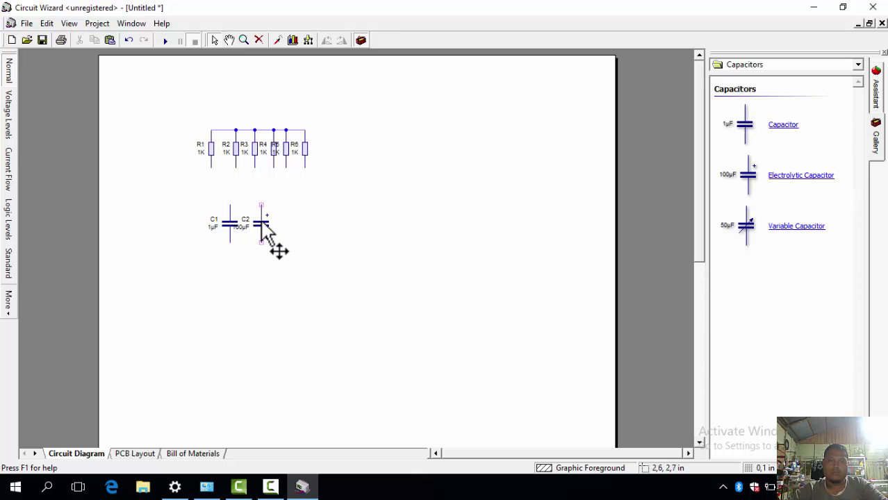
Move the electrolytic capacitor C2 slightly right, away from capacitor C1
{"action": "left_click_drag", "start_coordinate": [260, 226], "coordinate": [279, 224]}
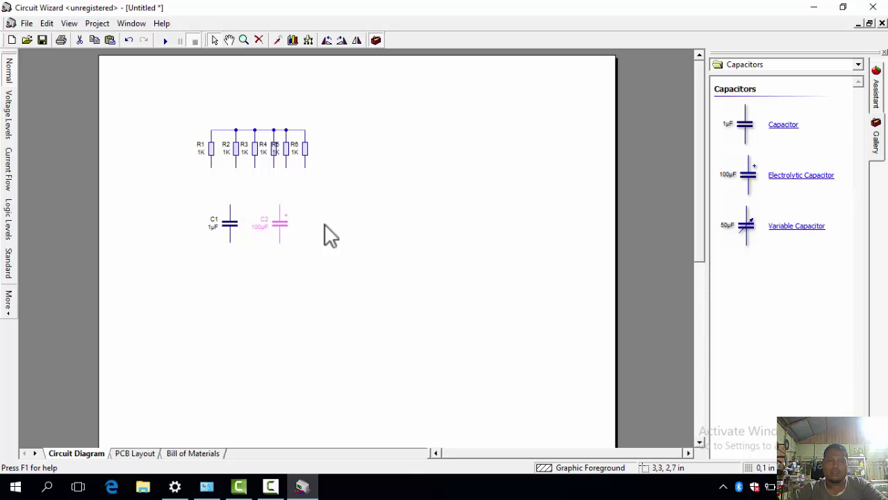
Wire the lower pins of all six resistors together from R1 to R6, and join the upper pins of C1 and C2
{"action": "left_click", "coordinate": [357, 223]}
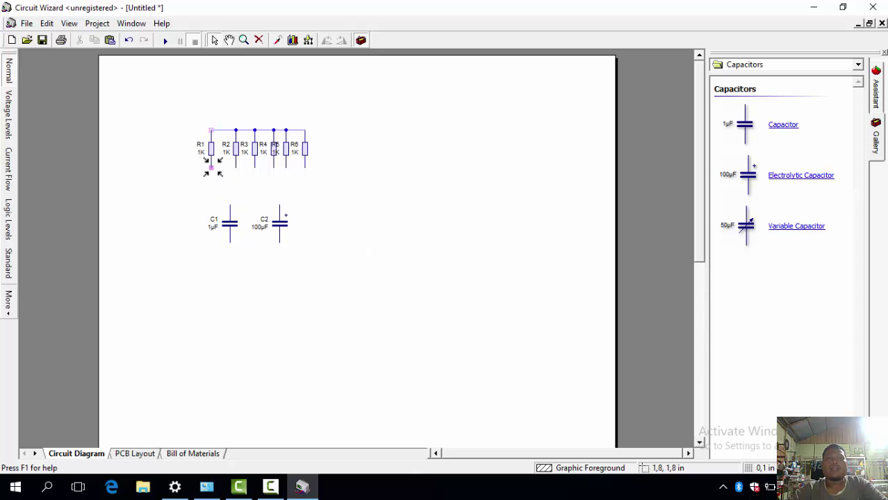
{"action": "left_click_drag", "start_coordinate": [212, 166], "coordinate": [303, 164]}
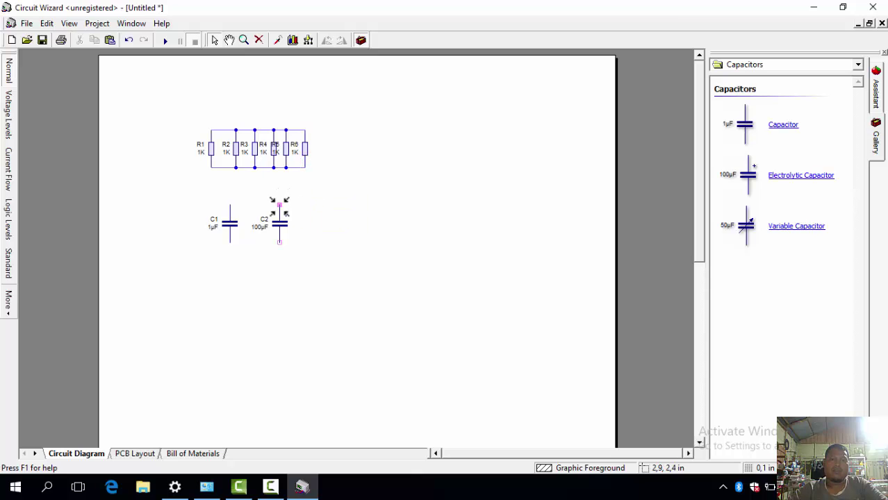
{"action": "left_click_drag", "start_coordinate": [280, 204], "coordinate": [231, 206]}
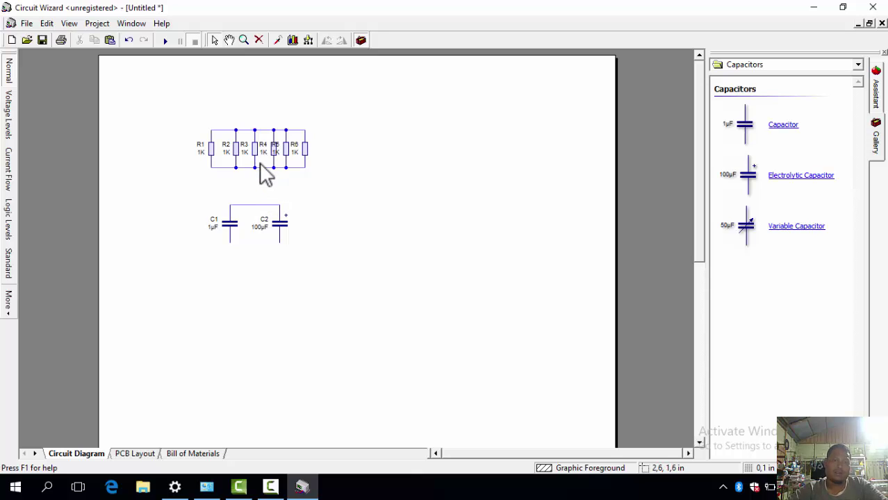
Connect R3's lower pin to the wire joining the capacitors' upper pins, and wire the lower pins of C1 and C2 to R1 and R6 respectively
{"action": "left_click_drag", "start_coordinate": [256, 168], "coordinate": [256, 202]}
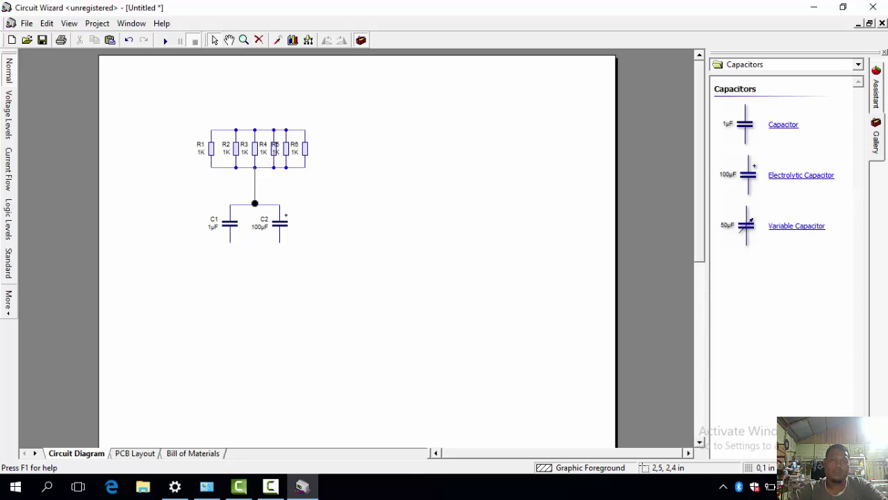
{"action": "mouse_move", "coordinate": [255, 203]}
{"action": "left_mouse_down"}
{"action": "mouse_move", "coordinate": [255, 242]}
{"action": "mouse_move", "coordinate": [254, 203]}
{"action": "left_mouse_up"}
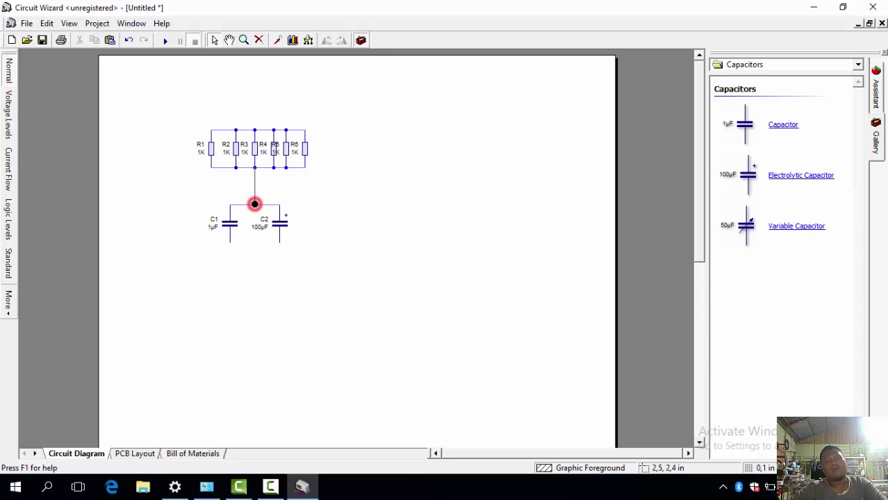
{"action": "left_click", "coordinate": [337, 202]}
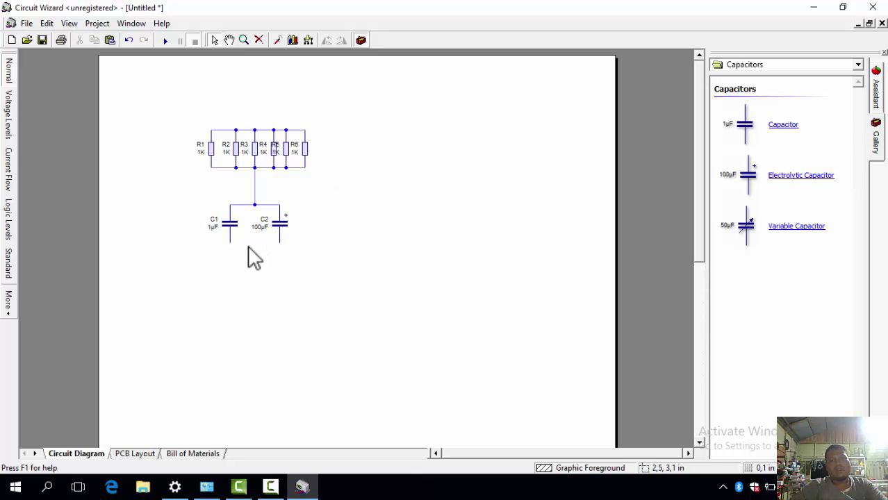
{"action": "mouse_move", "coordinate": [230, 243]}
{"action": "left_mouse_down"}
{"action": "mouse_move", "coordinate": [185, 246]}
{"action": "mouse_move", "coordinate": [184, 185]}
{"action": "mouse_move", "coordinate": [192, 224]}
{"action": "mouse_move", "coordinate": [223, 233]}
{"action": "mouse_move", "coordinate": [190, 228]}
{"action": "mouse_move", "coordinate": [187, 169]}
{"action": "mouse_move", "coordinate": [210, 168]}
{"action": "mouse_move", "coordinate": [186, 167]}
{"action": "mouse_move", "coordinate": [210, 167]}
{"action": "left_mouse_up"}
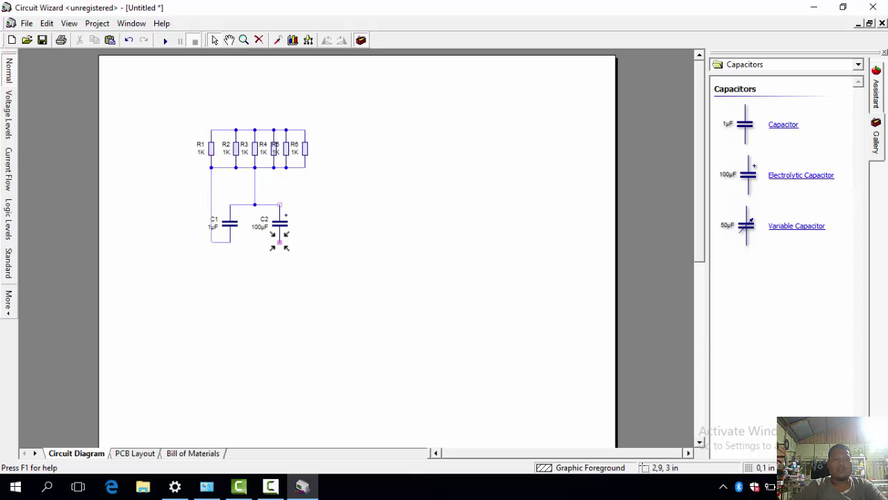
{"action": "left_click_drag", "start_coordinate": [279, 242], "coordinate": [304, 167]}
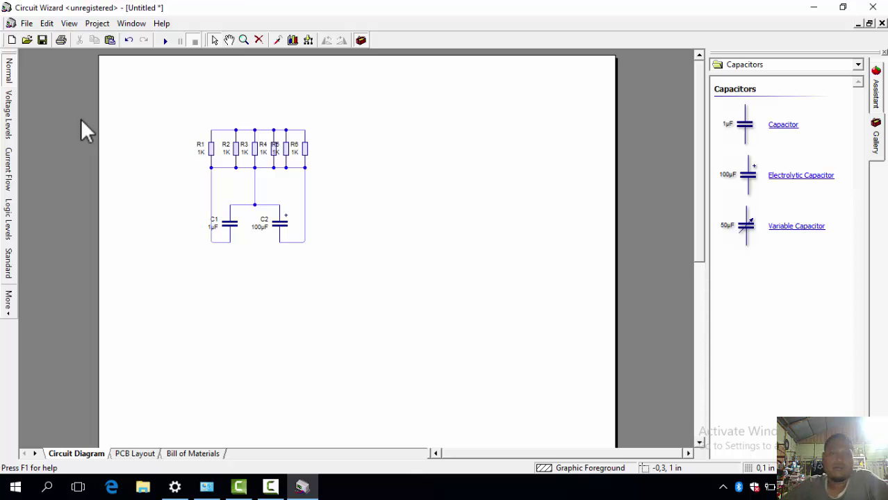
Start converting the circuit to a printed circuit board using the Single-Sided; Thick Tracks option
{"action": "left_click", "coordinate": [308, 41]}
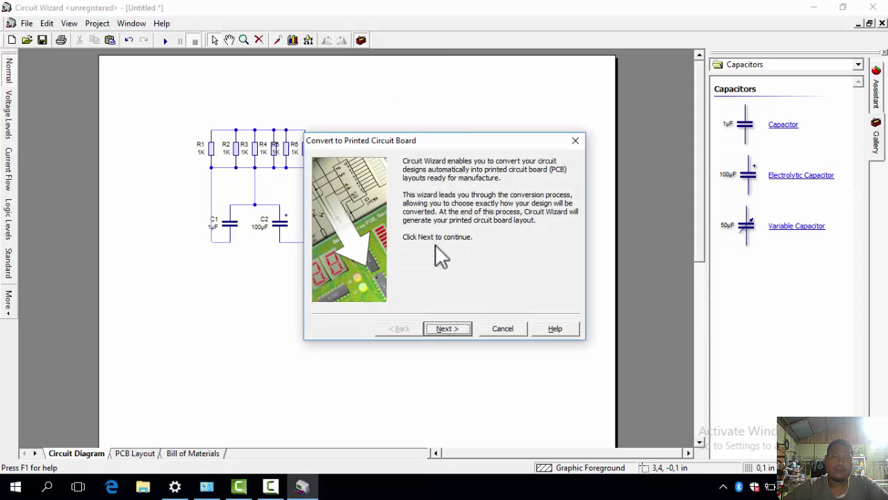
{"action": "left_click", "coordinate": [434, 331]}
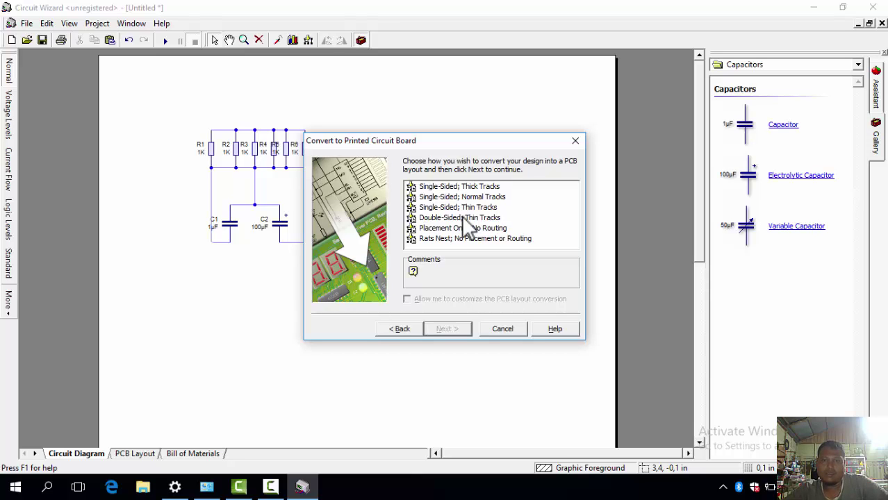
{"action": "left_click", "coordinate": [460, 188]}
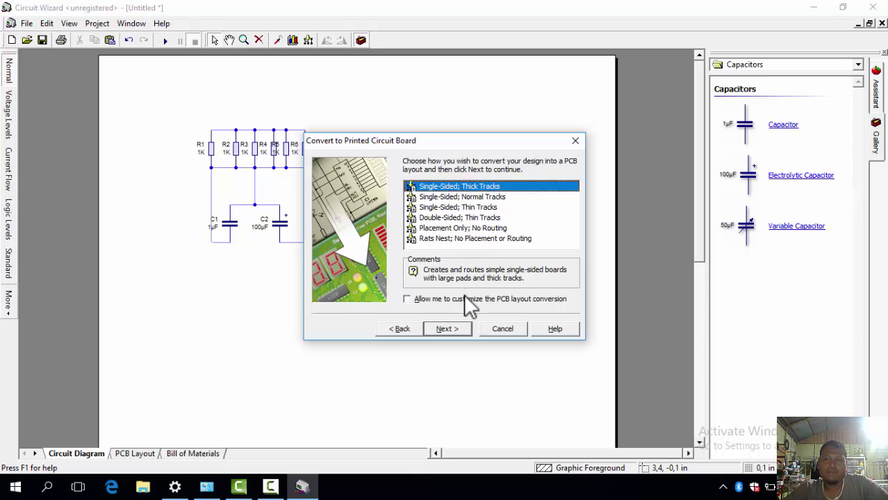
{"action": "left_click", "coordinate": [444, 329]}
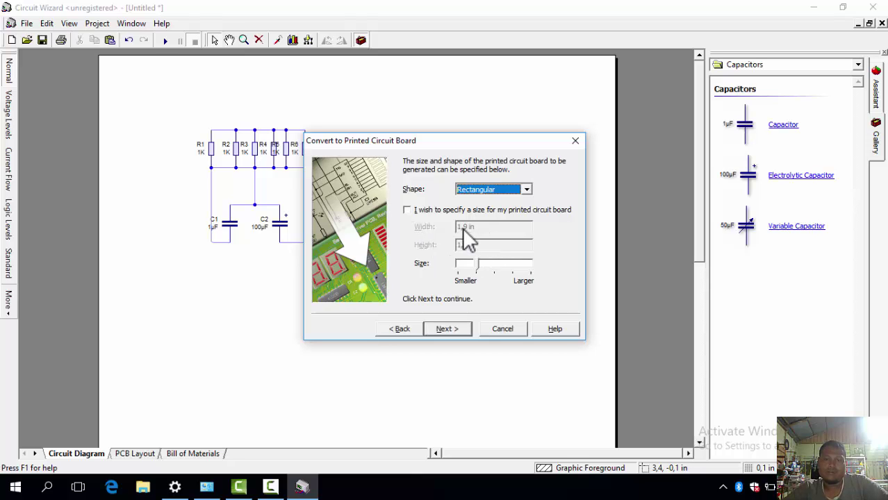
Specify a custom size for the rectangular circuit board, with a width of 6 in and a height of 7 in
{"action": "left_click", "coordinate": [408, 211]}
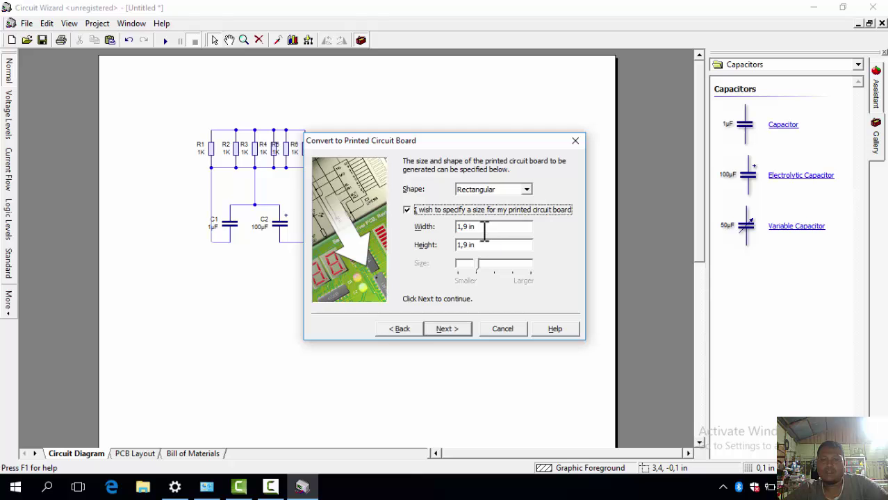
{"action": "left_click_drag", "start_coordinate": [485, 231], "coordinate": [452, 226]}
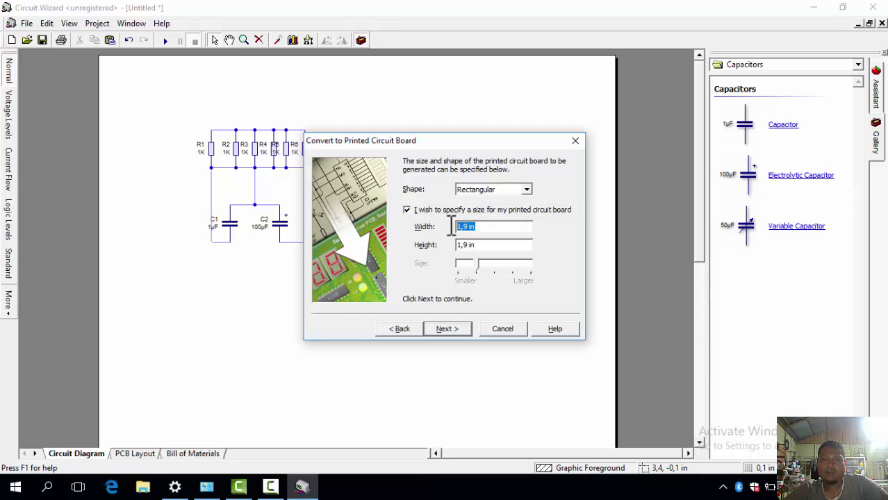
{"action": "type", "text": "6"}
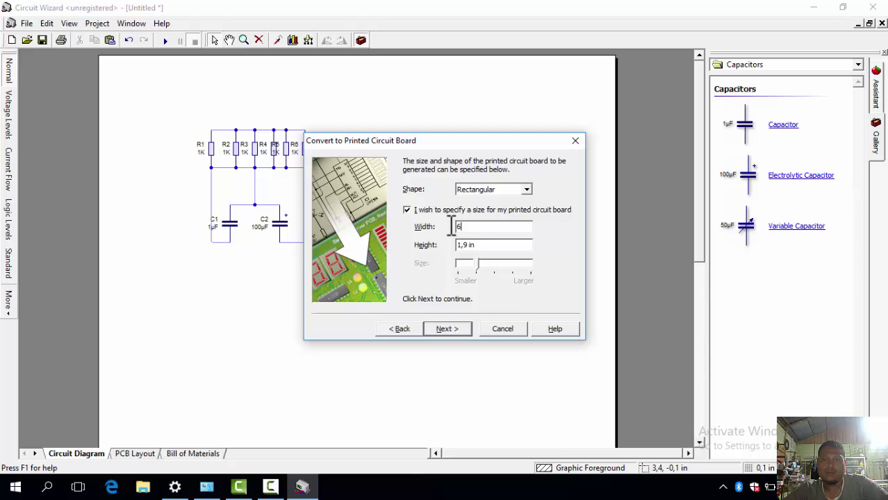
{"action": "left_click", "coordinate": [489, 245]}
{"action": "key", "text": "BackSpace"}
{"action": "key", "text": "BackSpace"}
{"action": "key", "text": "BackSpace"}
{"action": "key", "text": "BackSpace"}
{"action": "key", "text": "BackSpace"}
{"action": "key", "text": "BackSpace"}
{"action": "type", "text": "7"}
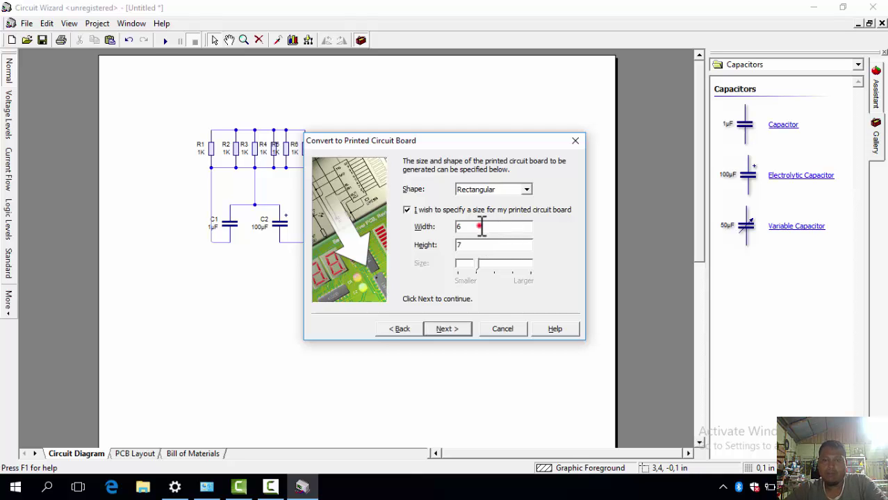
{"action": "left_click", "coordinate": [481, 226]}
{"action": "type", "text": "6 in"}
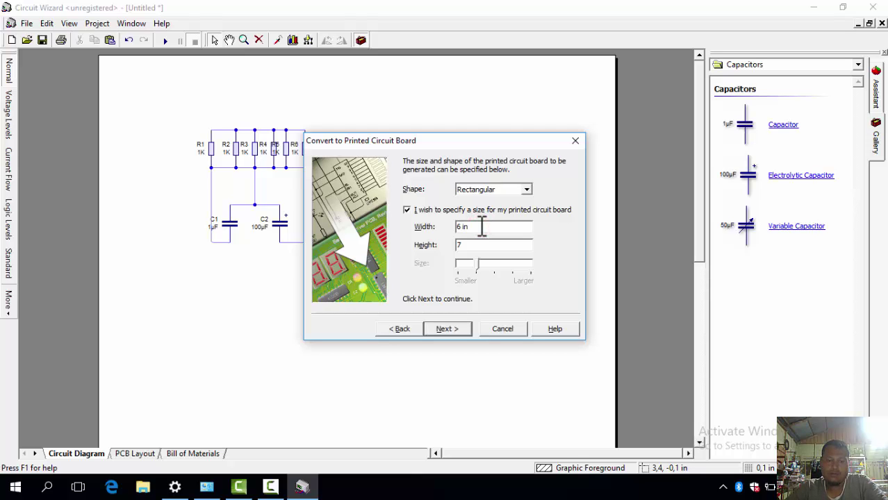
{"action": "left_click", "coordinate": [463, 245]}
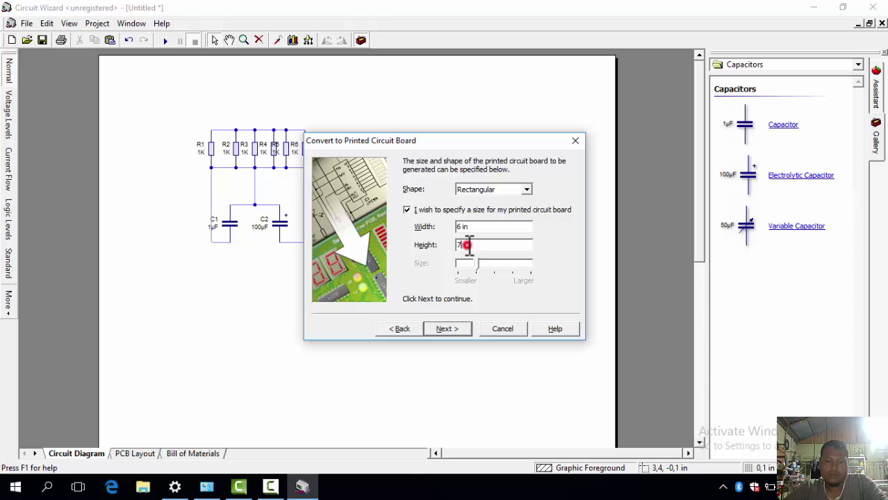
{"action": "type", "text": "7 in"}
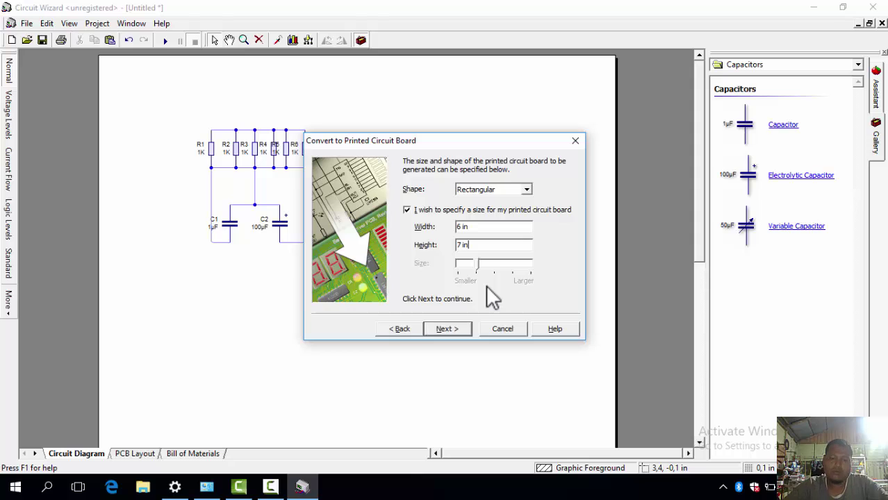
Run the conversion to generate and automatically route the PCB layout, and dismiss the completion message
{"action": "left_click", "coordinate": [443, 327]}
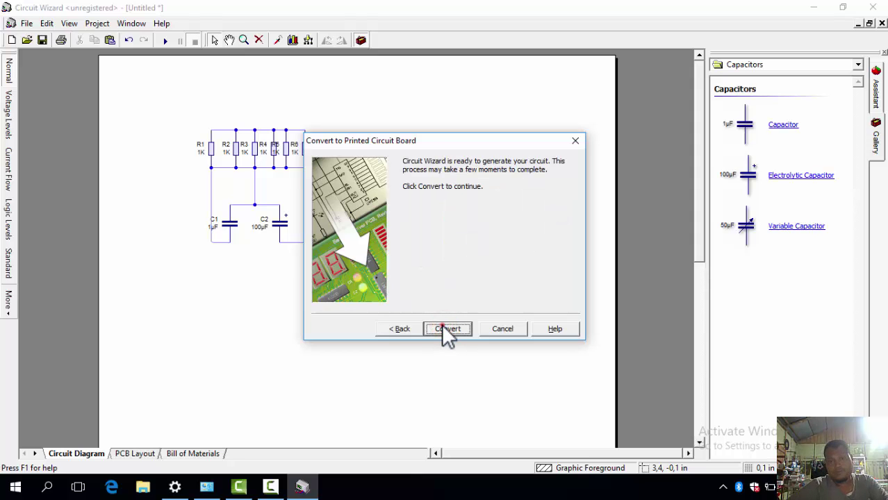
{"action": "left_click", "coordinate": [443, 328]}
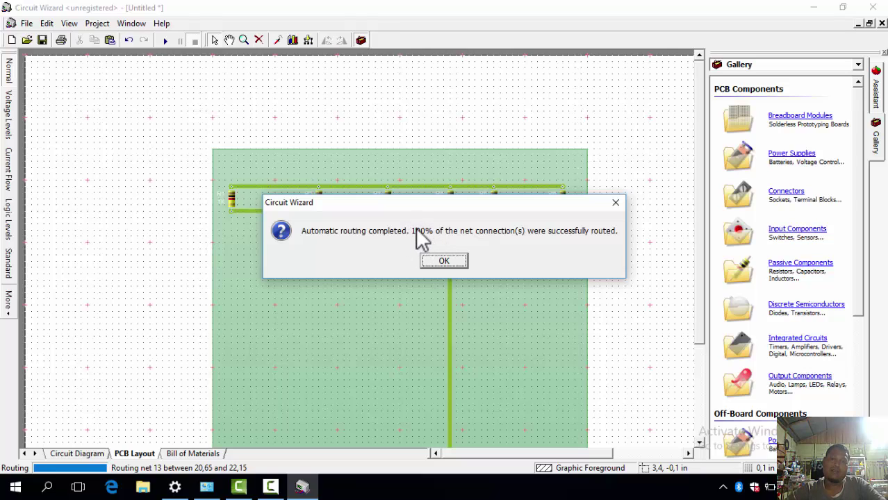
{"action": "left_click", "coordinate": [445, 262]}
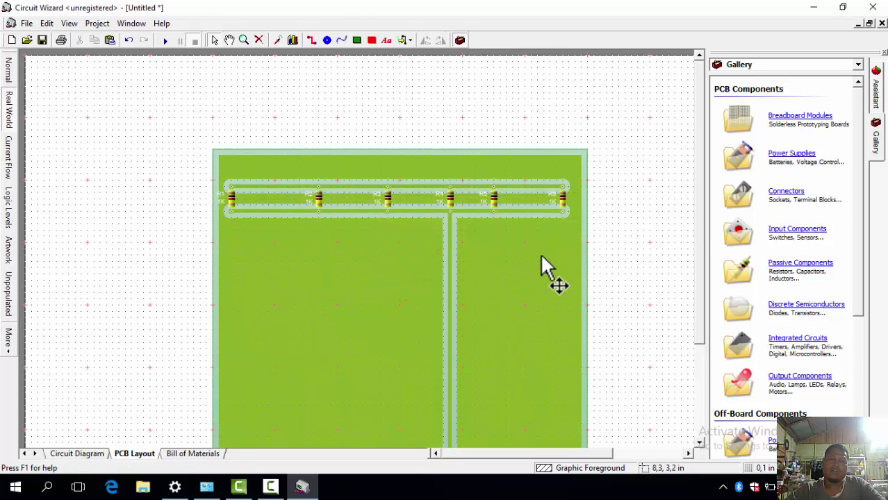
Examine the generated PCB layout from the resistor row to the capacitors at different zoom levels
{"action": "left_click_drag", "start_coordinate": [700, 224], "coordinate": [696, 303]}
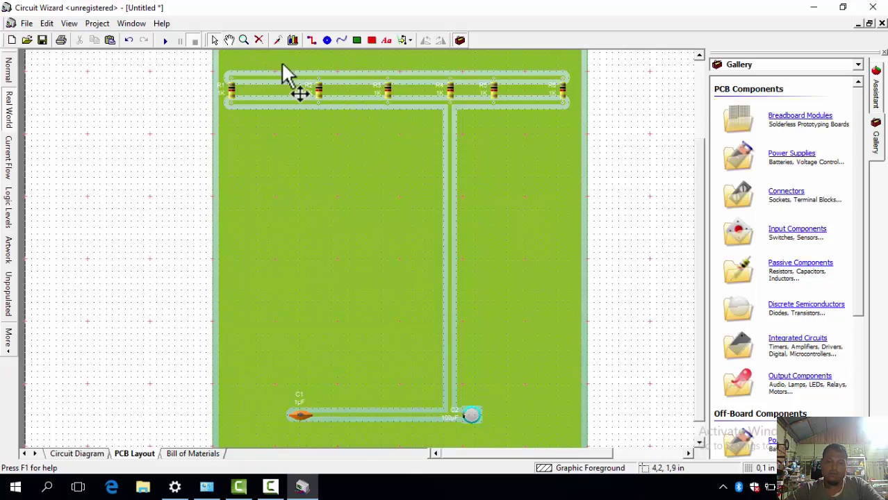
{"action": "left_click", "coordinate": [243, 41]}
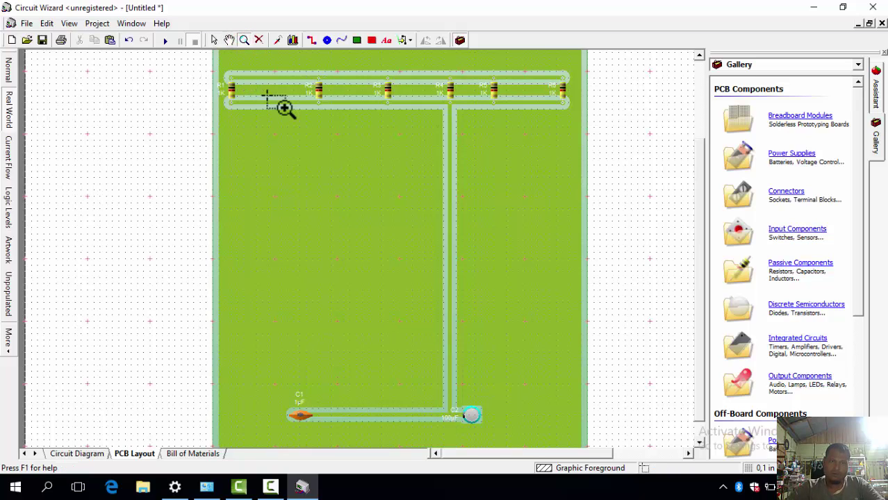
{"action": "left_click", "coordinate": [267, 96]}
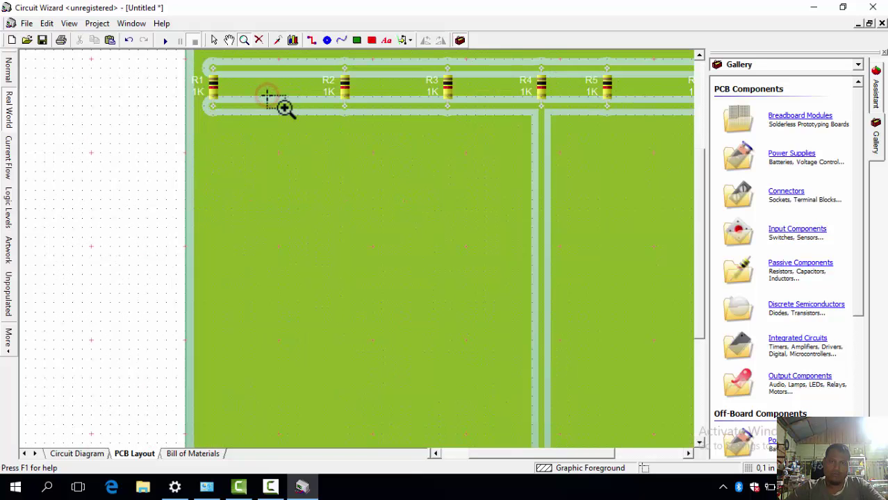
{"action": "right_click", "coordinate": [267, 96]}
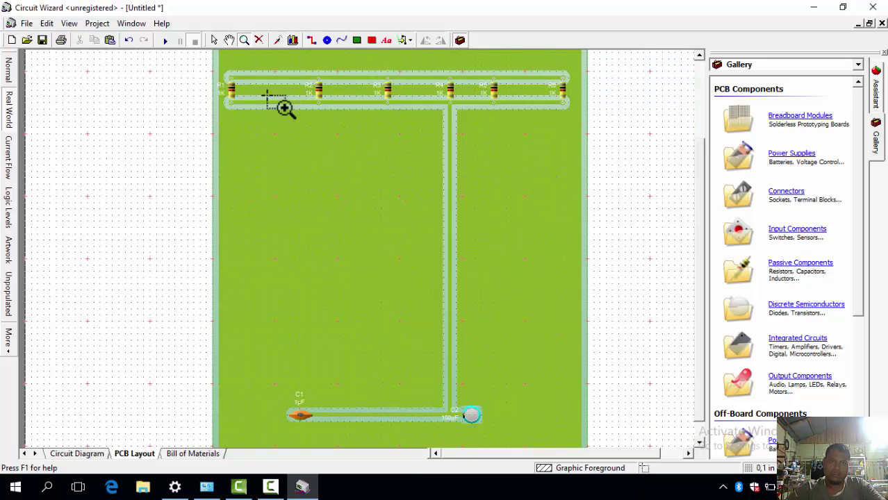
{"action": "right_click", "coordinate": [267, 96]}
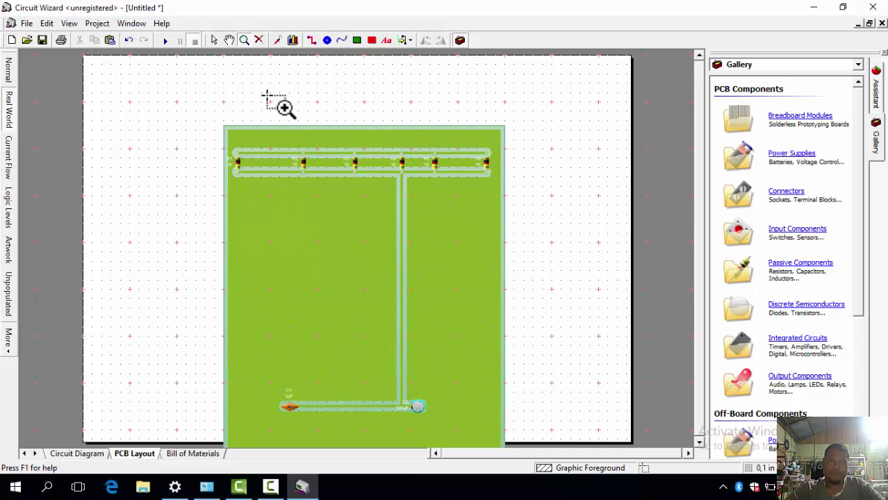
{"action": "right_click", "coordinate": [267, 96]}
{"action": "left_click", "coordinate": [267, 96]}
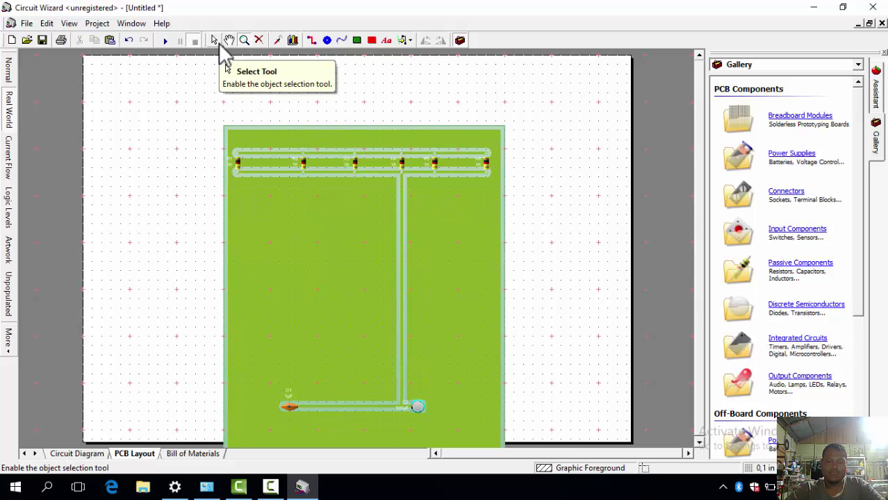
Move the board's copper area up by about 1 in with the Select tool and deselect it
{"action": "left_click", "coordinate": [217, 41]}
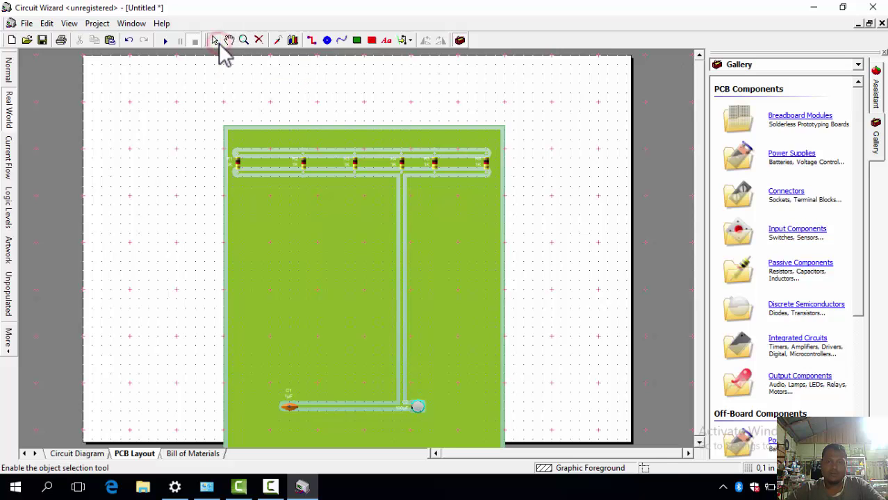
{"action": "left_click", "coordinate": [301, 190]}
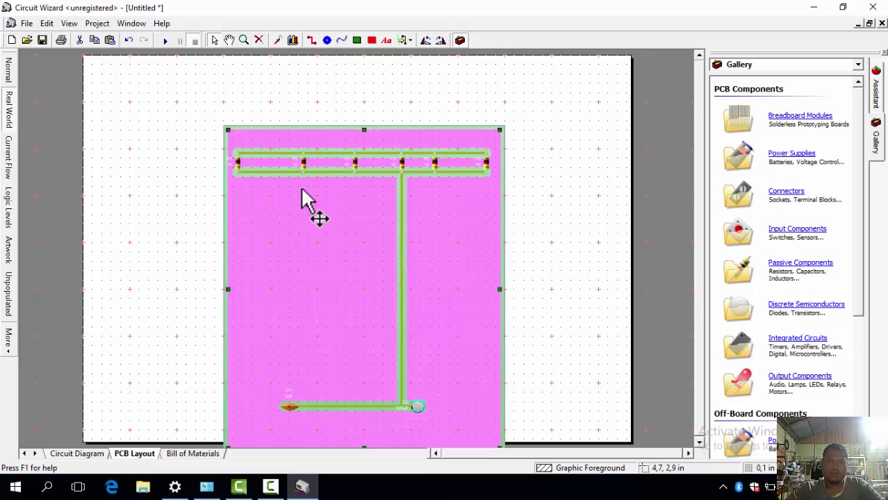
{"action": "left_click_drag", "start_coordinate": [302, 190], "coordinate": [304, 145]}
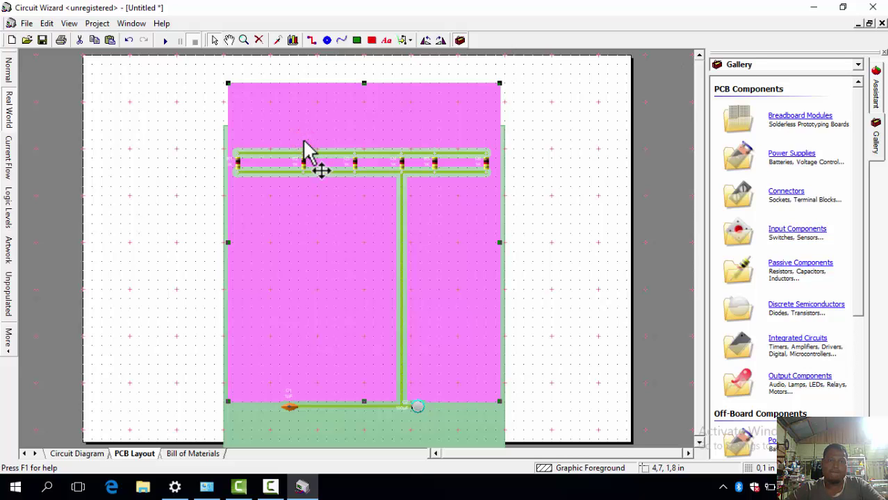
{"action": "right_click", "coordinate": [304, 144]}
{"action": "left_click", "coordinate": [164, 177]}
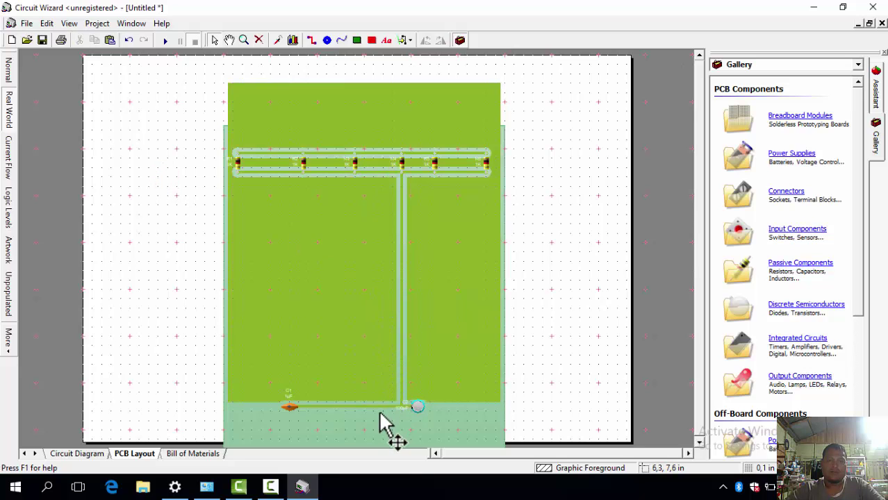
Remove the board area behind the copper and draw a new copper area matching the existing copper rectangle
{"action": "left_click_drag", "start_coordinate": [381, 417], "coordinate": [387, 381]}
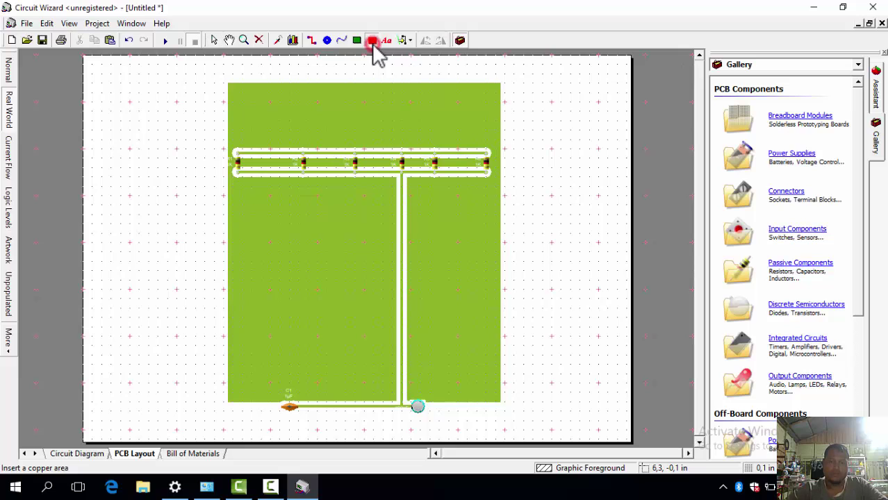
{"action": "left_click", "coordinate": [374, 41]}
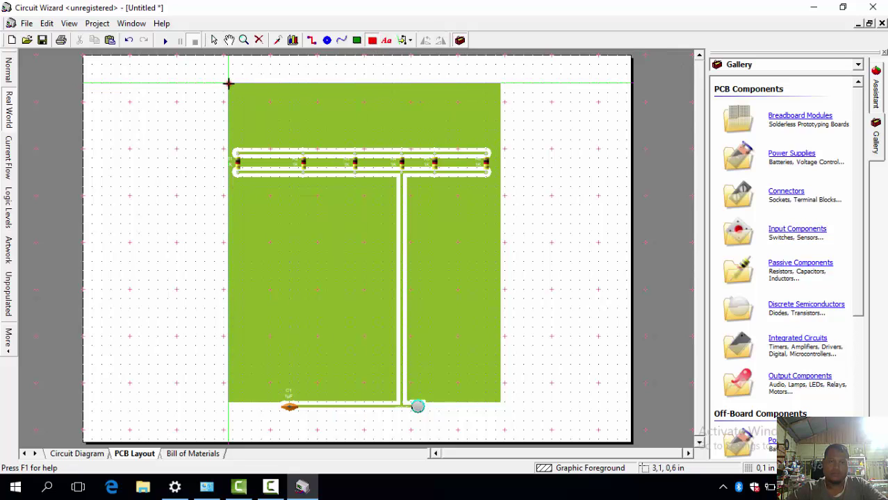
{"action": "left_click_drag", "start_coordinate": [229, 83], "coordinate": [500, 402]}
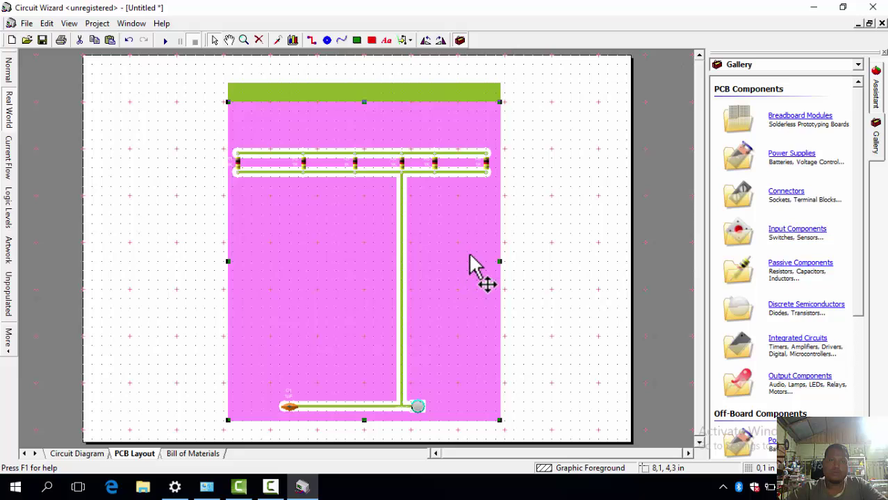
Lower the upper edge of the protruding copper area so that it lines up with the other copper area's upper edge
{"action": "left_click", "coordinate": [554, 247]}
{"action": "left_click", "coordinate": [426, 198]}
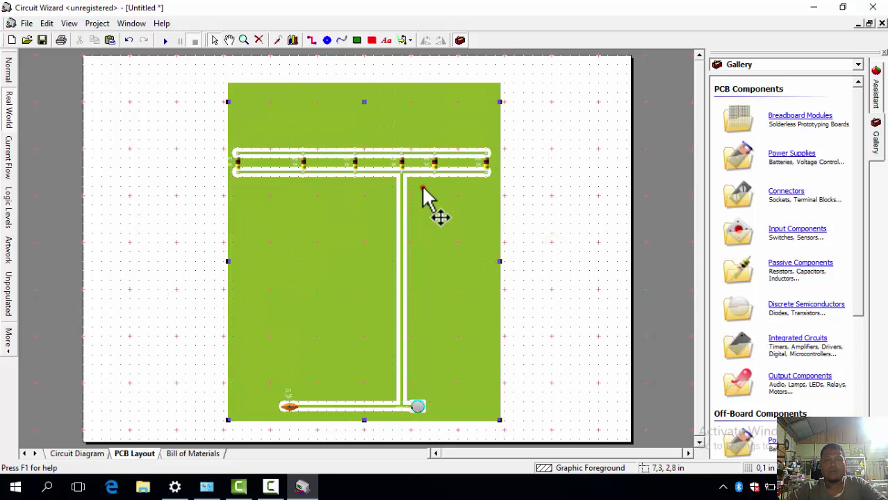
{"action": "left_click_drag", "start_coordinate": [467, 142], "coordinate": [452, 99]}
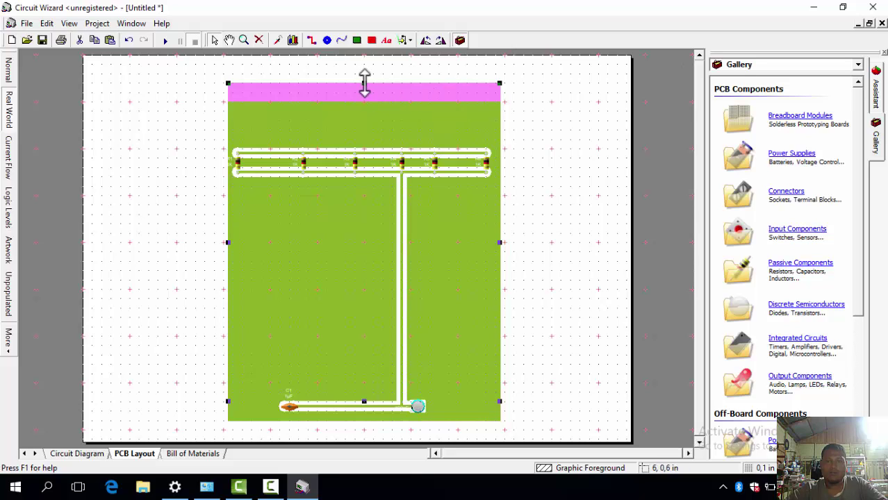
{"action": "left_click_drag", "start_coordinate": [363, 82], "coordinate": [363, 102]}
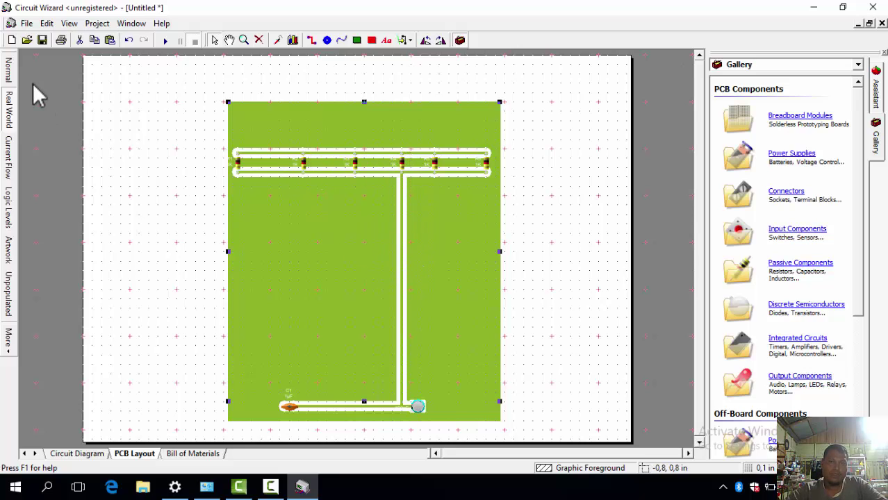
View the PCB layout in the Normal, Real World and Artwork display styles, leaving it in Artwork
{"action": "left_click", "coordinate": [7, 78]}
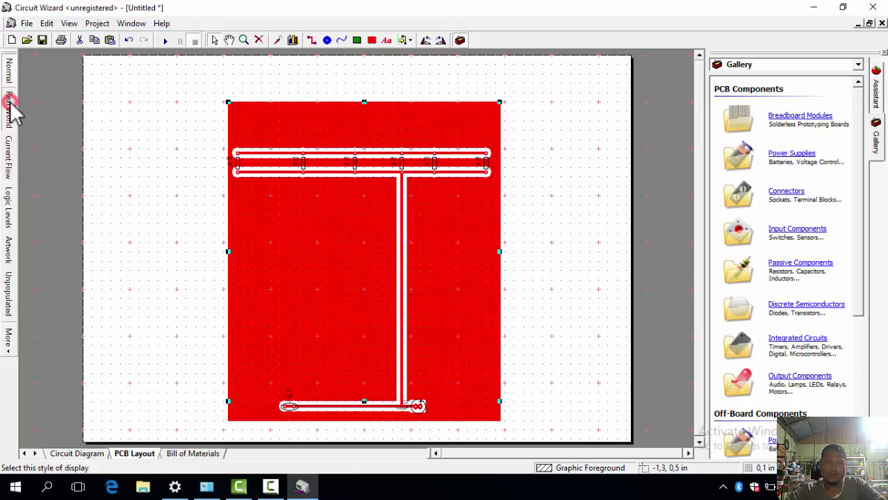
{"action": "left_click", "coordinate": [9, 105]}
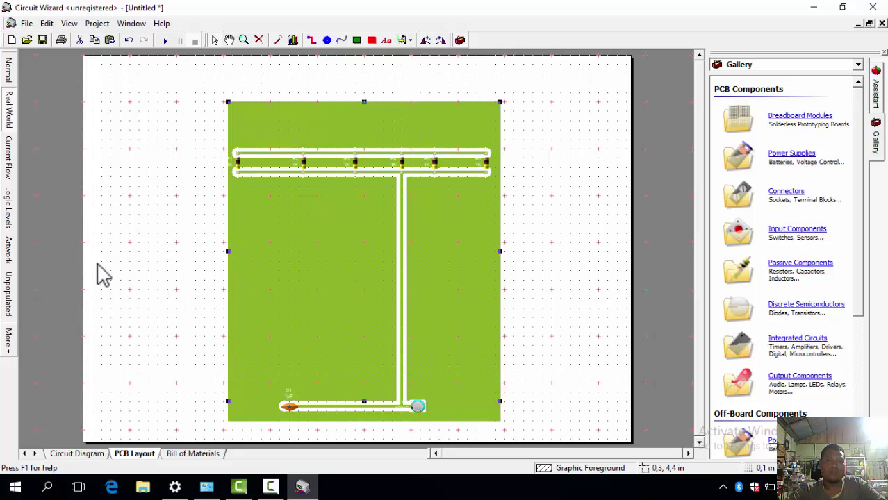
{"action": "left_click", "coordinate": [9, 257]}
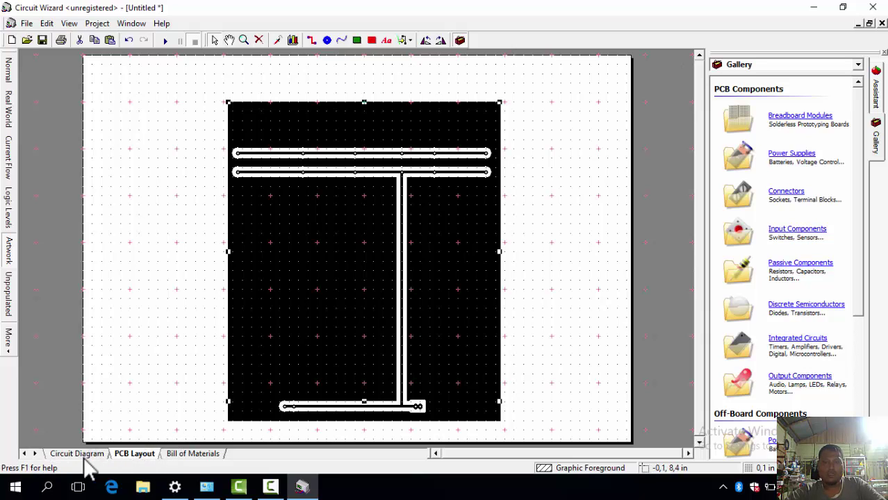
{"action": "left_click", "coordinate": [124, 460]}
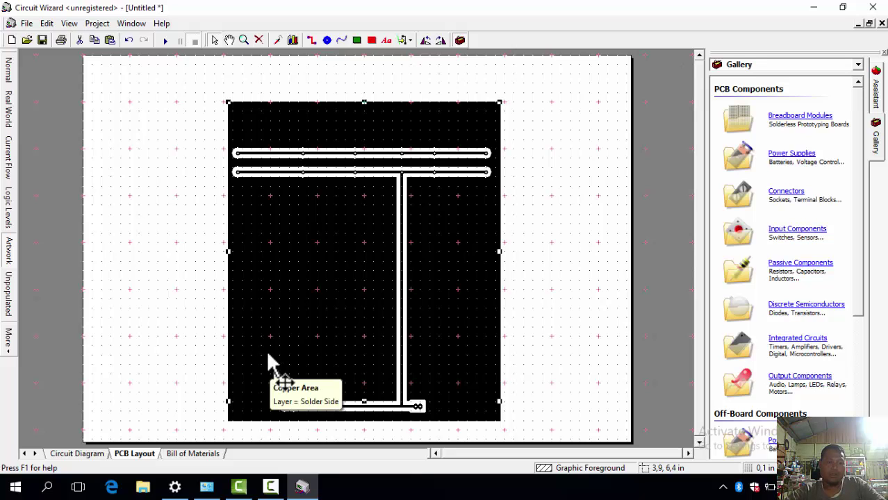
Review the circuit diagram and the bill of materials, and return to the PCB layout
{"action": "left_click", "coordinate": [89, 459]}
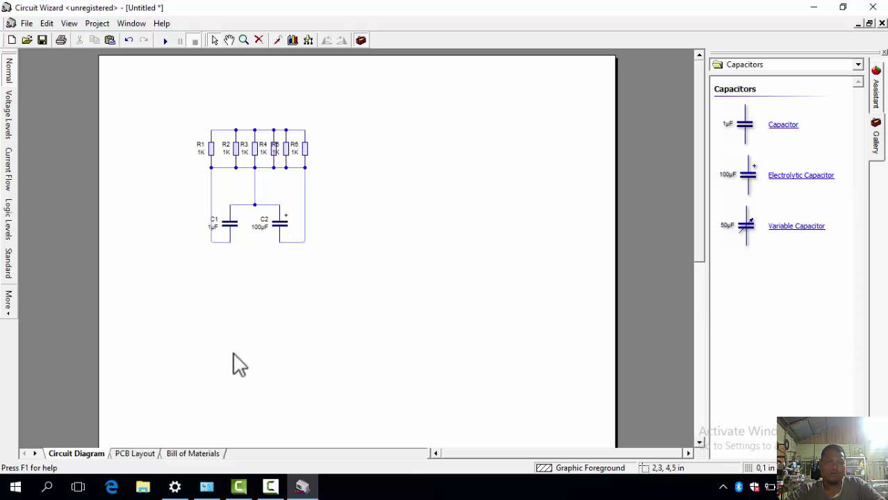
{"action": "left_click", "coordinate": [132, 456]}
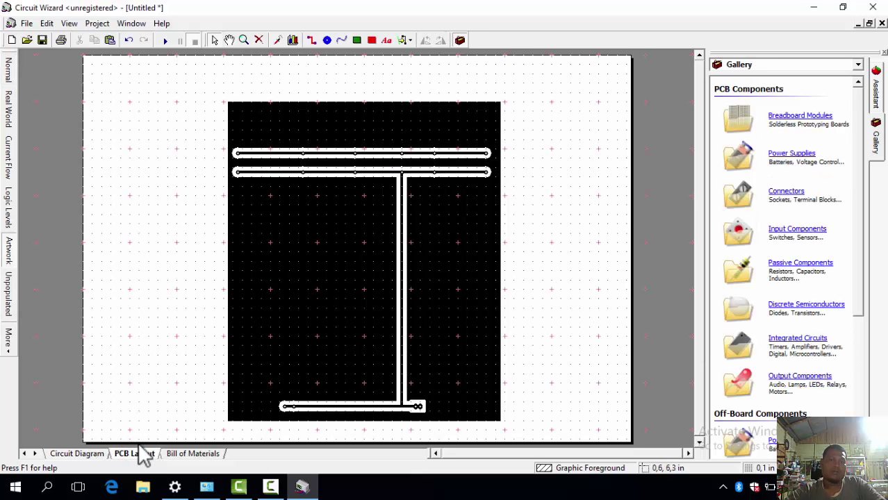
{"action": "left_click", "coordinate": [194, 455]}
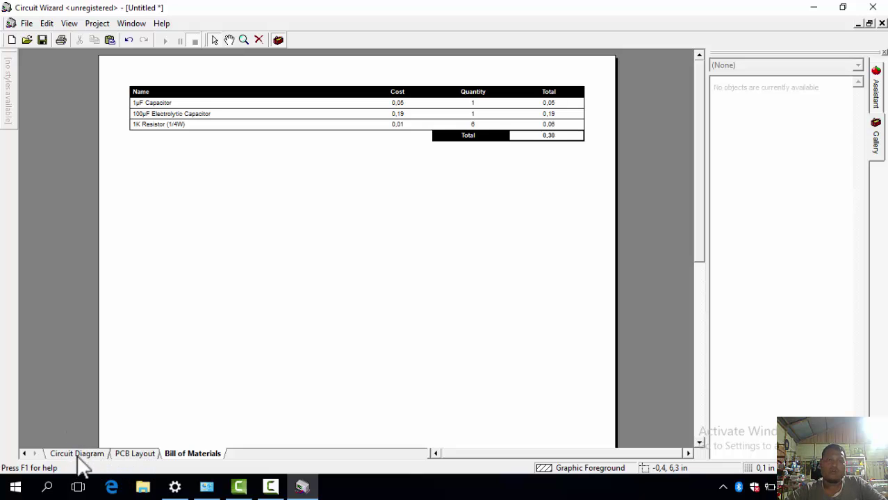
{"action": "left_click", "coordinate": [24, 456]}
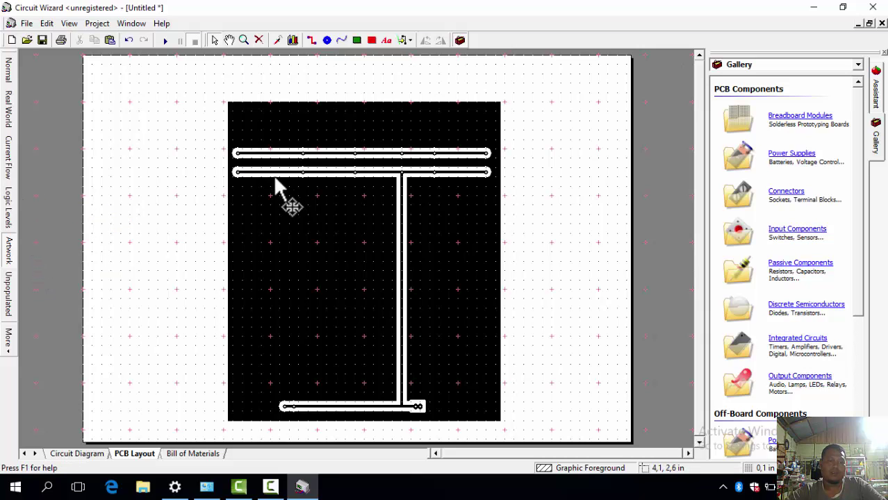
{"action": "left_click", "coordinate": [278, 197]}
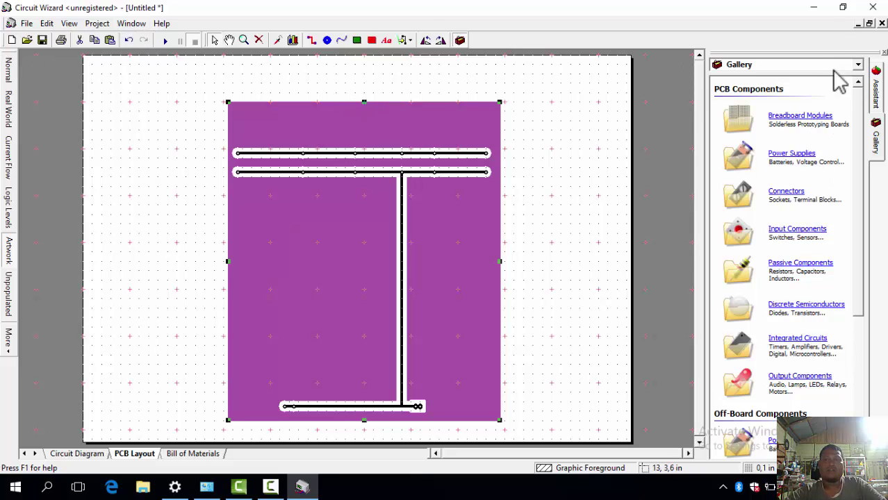
{"action": "left_click", "coordinate": [270, 489]}
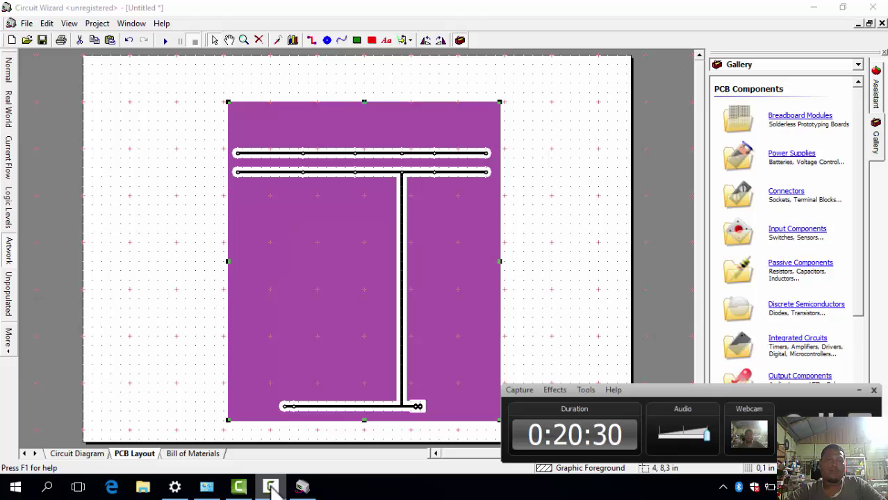